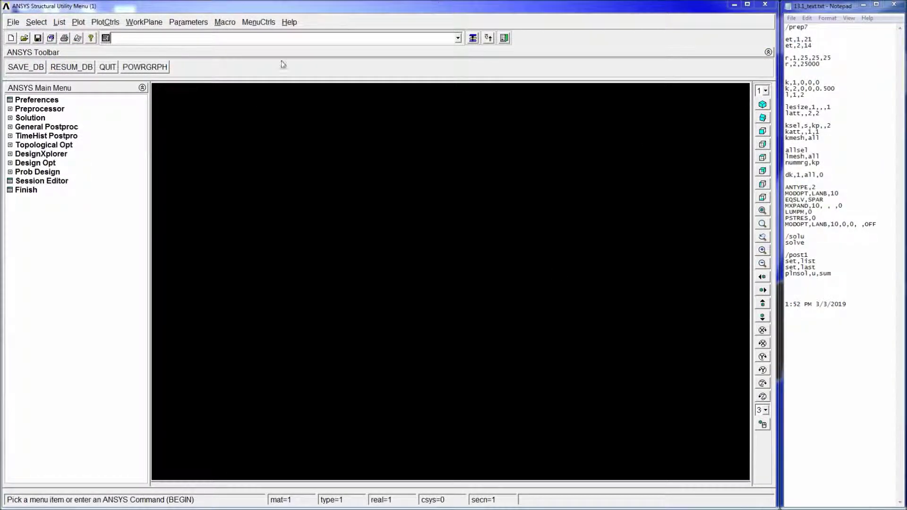
Delete the time and date stamp at the end of the 13.1_text.txt command script in Notepad
{"action": "left_click_drag", "start_coordinate": [831, 42], "coordinate": [848, 307]}
{"action": "left_click", "coordinate": [849, 307]}
{"action": "key", "text": "shift+Home"}
{"action": "key", "text": "BackSpace"}
{"action": "key", "text": "BackSpace"}
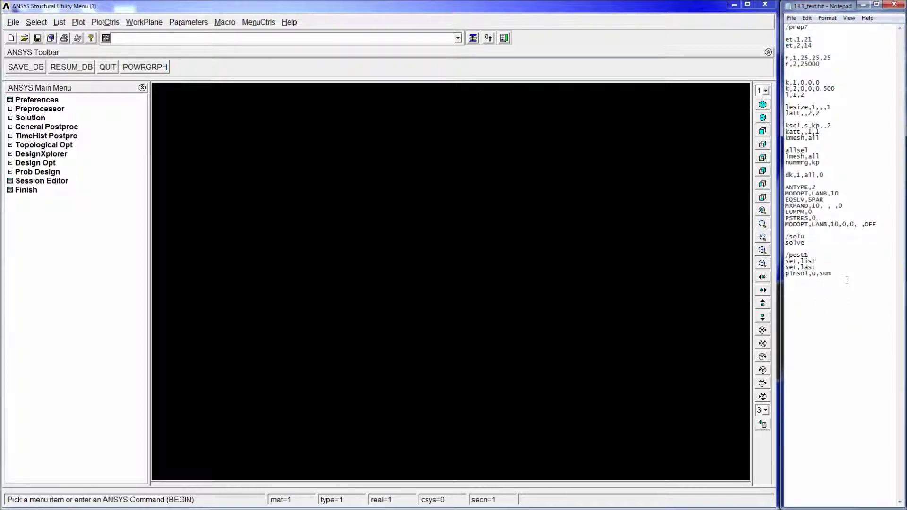
{"action": "left_click_drag", "start_coordinate": [846, 279], "coordinate": [795, 27]}
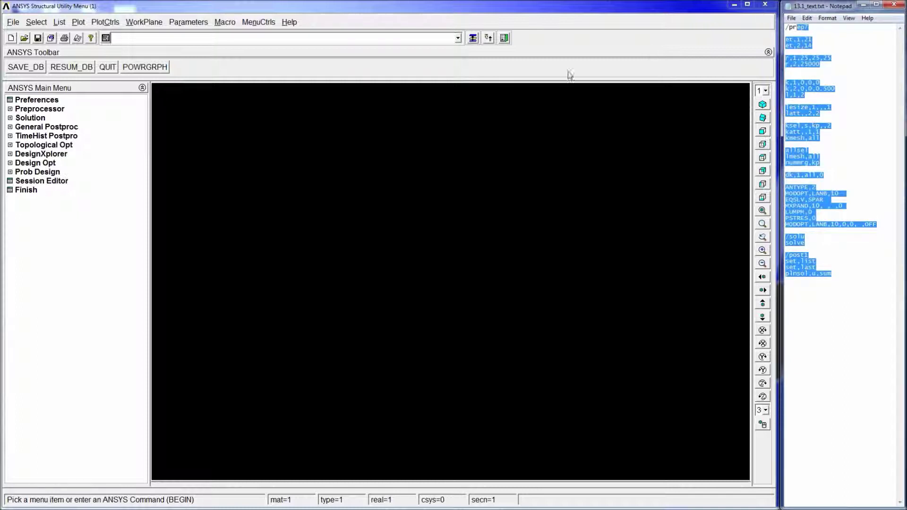
{"action": "left_click", "coordinate": [826, 220]}
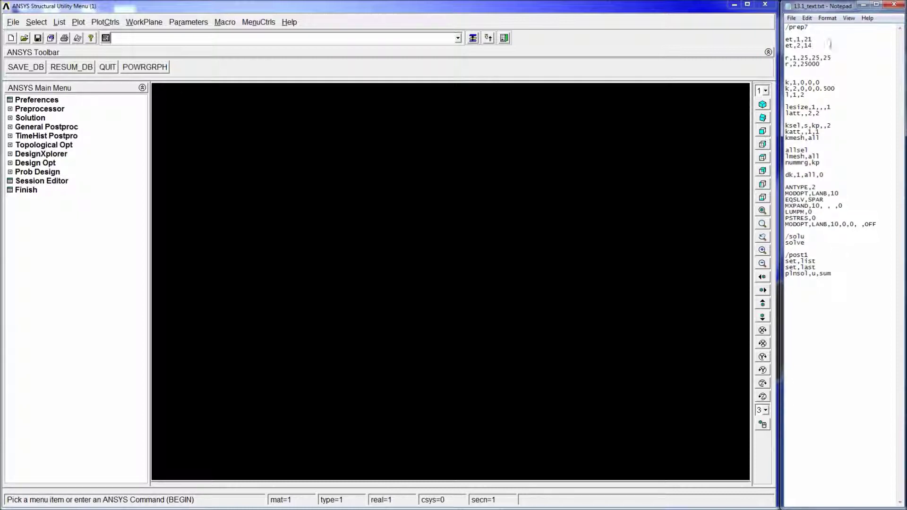
{"action": "left_click_drag", "start_coordinate": [854, 326], "coordinate": [761, 5]}
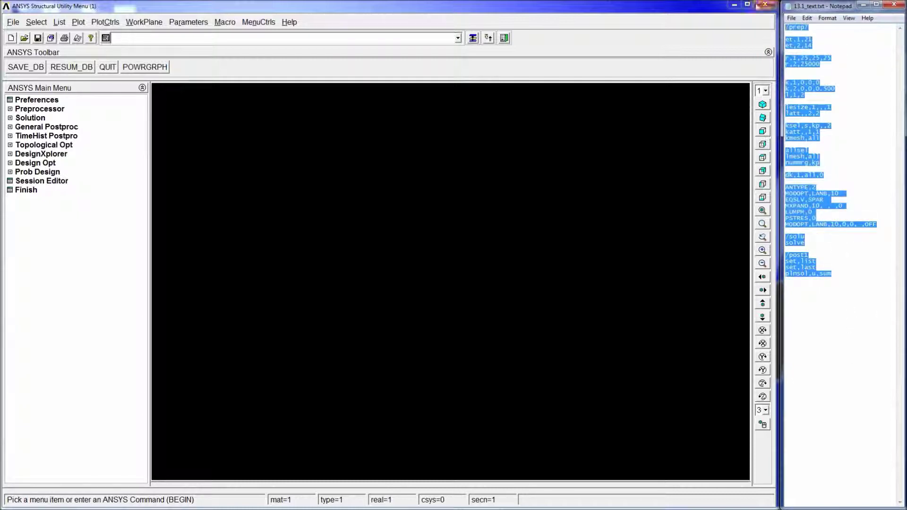
{"action": "left_click", "coordinate": [866, 331]}
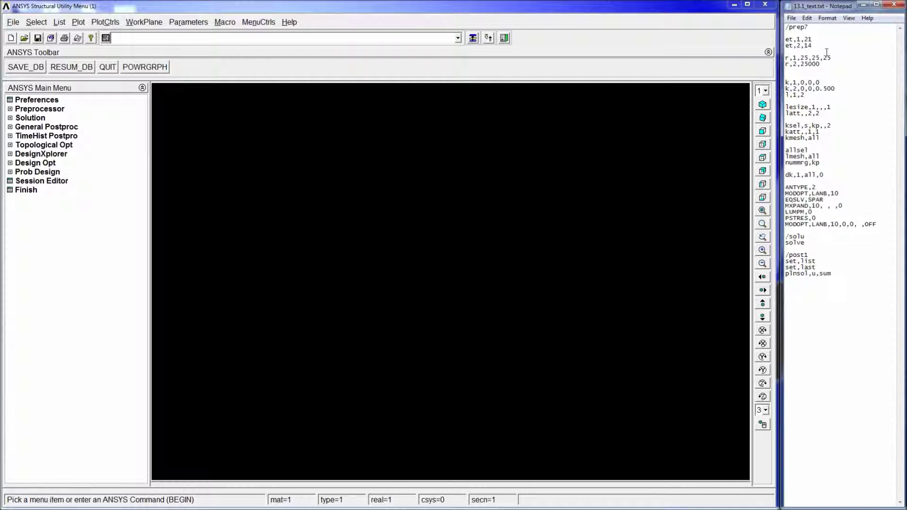
Run the script's /prep7, et,1,21 and et,2,14 commands in ANSYS to enter the preprocessor and define both element types
{"action": "left_click_drag", "start_coordinate": [821, 47], "coordinate": [768, 25]}
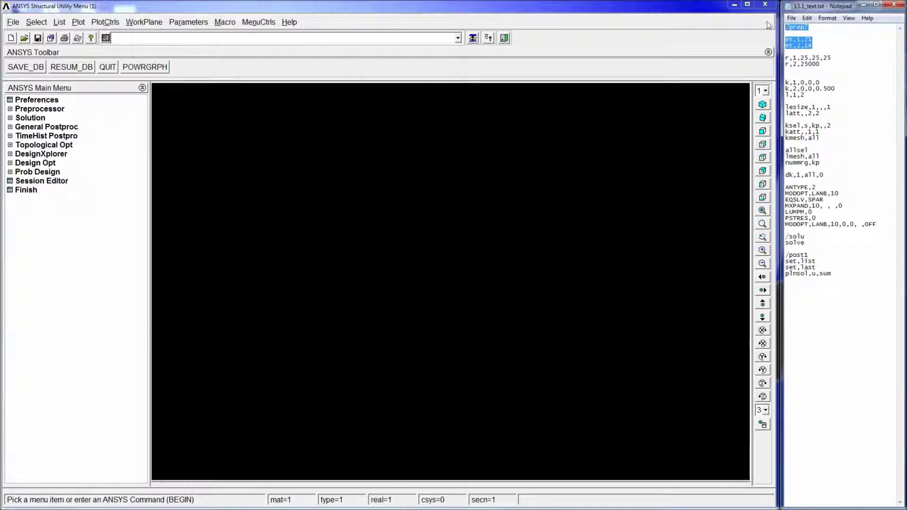
{"action": "left_click", "coordinate": [401, 36]}
{"action": "type", "text": "/prep7et,1,21et,2,14"}
{"action": "key", "text": "Return"}
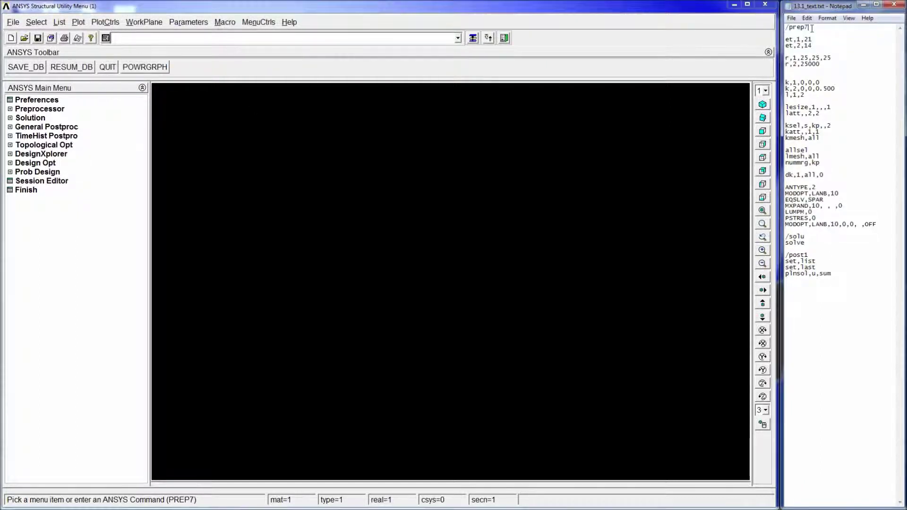
Review the defined element types, selecting COMBIN14, and close the list
{"action": "left_click", "coordinate": [57, 109]}
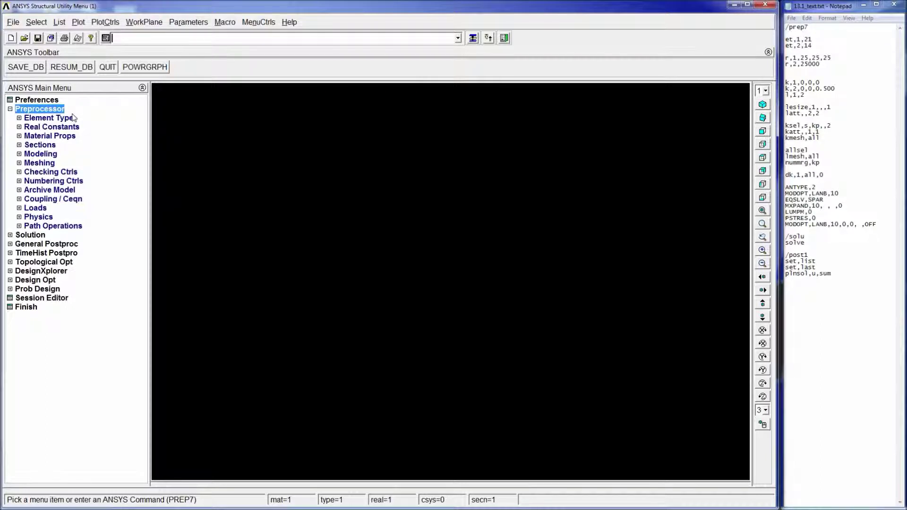
{"action": "left_click", "coordinate": [71, 118]}
{"action": "left_click", "coordinate": [66, 126]}
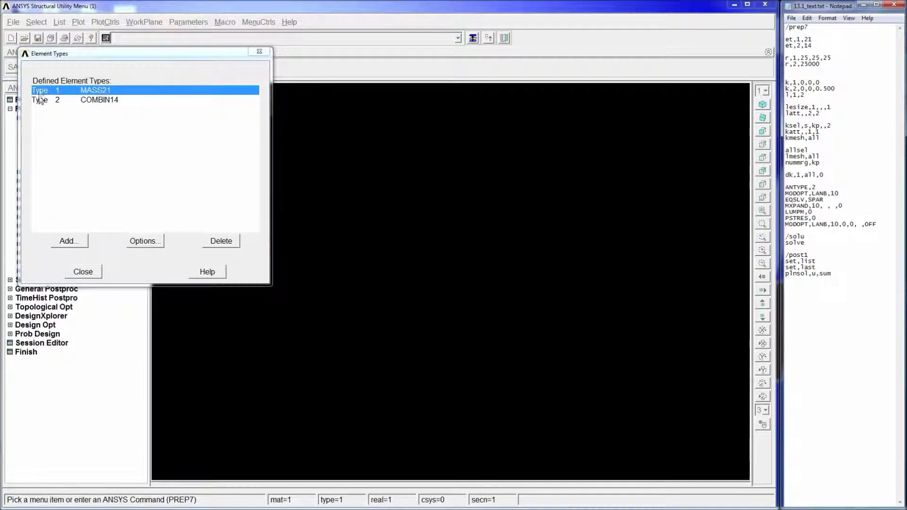
{"action": "left_click", "coordinate": [150, 100]}
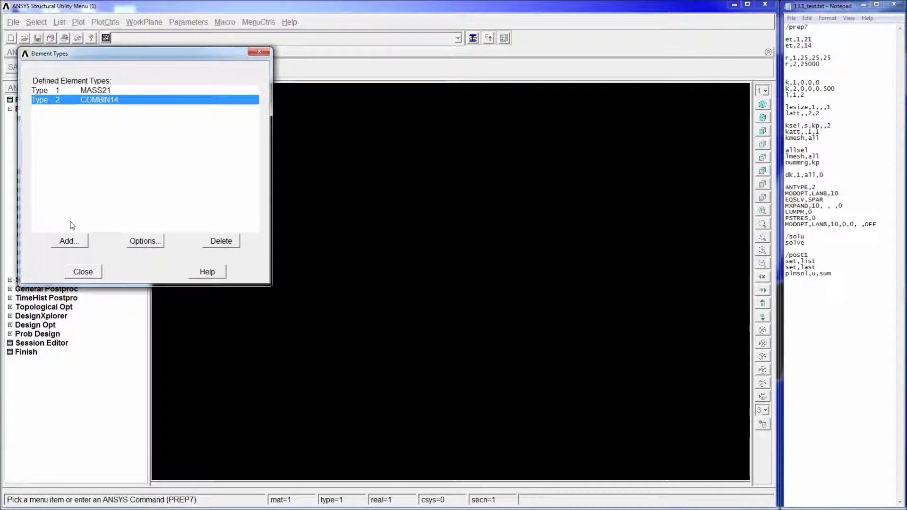
{"action": "left_click", "coordinate": [83, 272]}
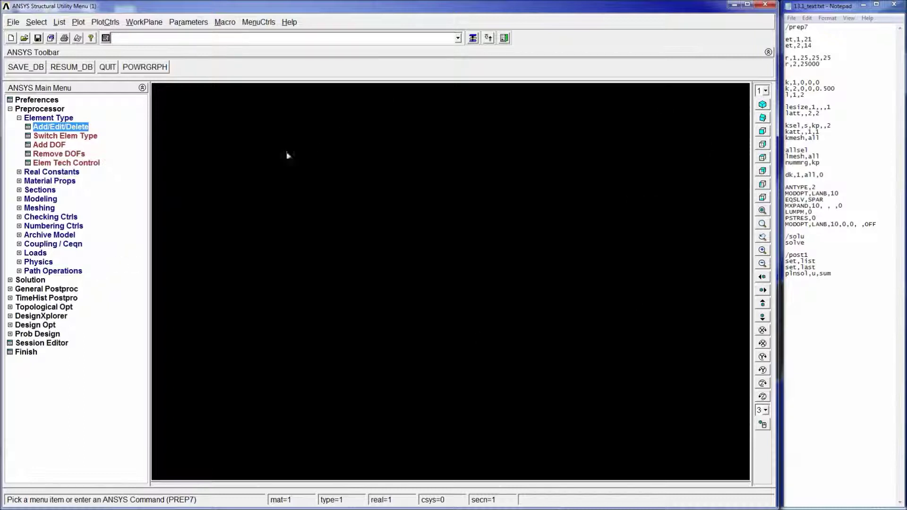
Define the real constant sets by running r,1,25,25,25 and r,2,25000 from the script
{"action": "left_click_drag", "start_coordinate": [820, 64], "coordinate": [775, 62]}
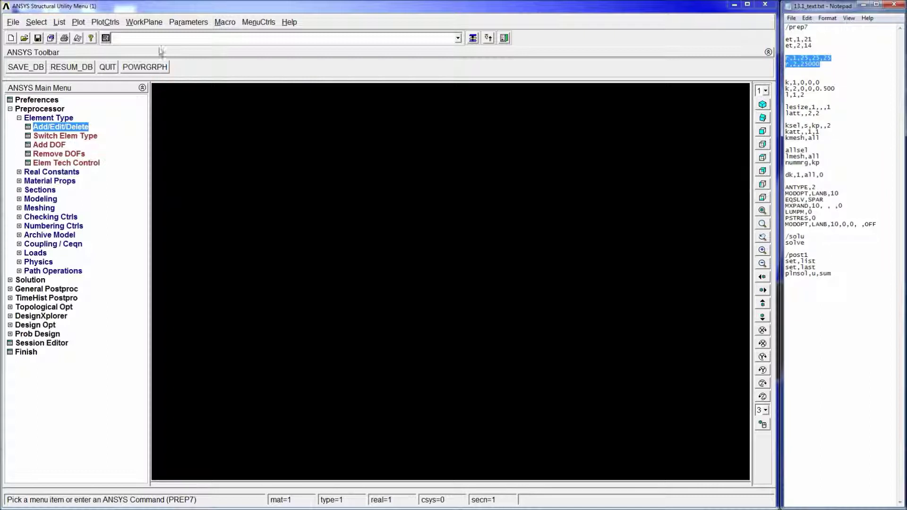
{"action": "left_click", "coordinate": [195, 38]}
{"action": "type", "text": "r,1,25,25,25r,2,25000"}
{"action": "key", "text": "Return"}
Check the directional masses in real constant set 1 for MASS21 against the script, leaving the values unedited
{"action": "left_click", "coordinate": [51, 172]}
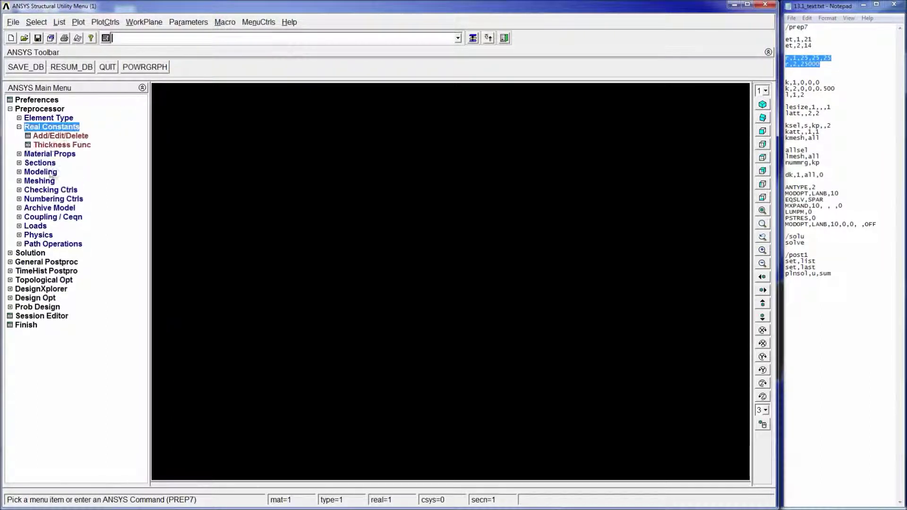
{"action": "left_click", "coordinate": [60, 136]}
{"action": "left_click", "coordinate": [803, 70]}
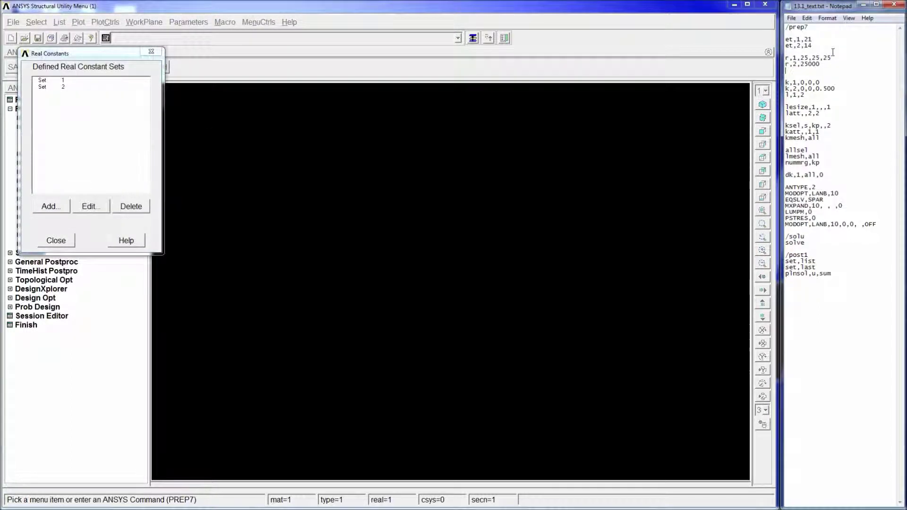
{"action": "left_click_drag", "start_coordinate": [832, 58], "coordinate": [785, 57]}
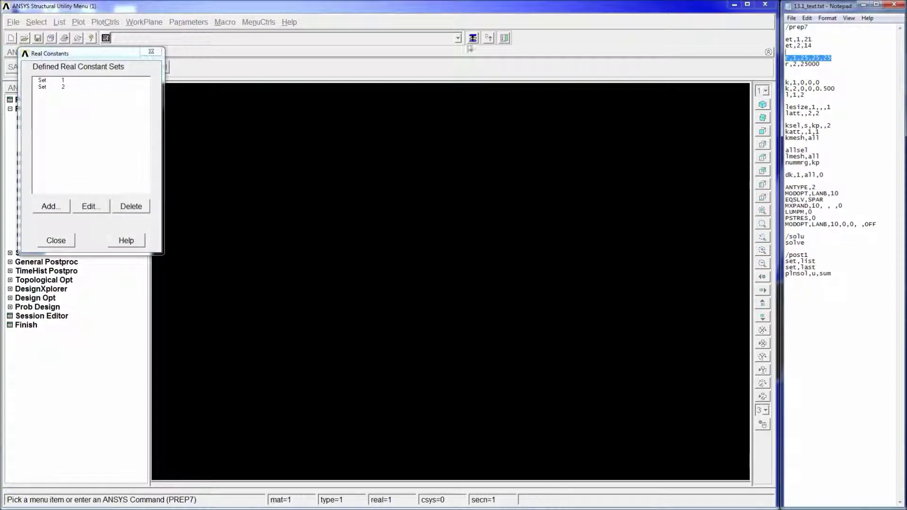
{"action": "left_click", "coordinate": [67, 81]}
{"action": "left_click", "coordinate": [59, 206]}
{"action": "left_click", "coordinate": [85, 88]}
{"action": "left_click", "coordinate": [76, 81]}
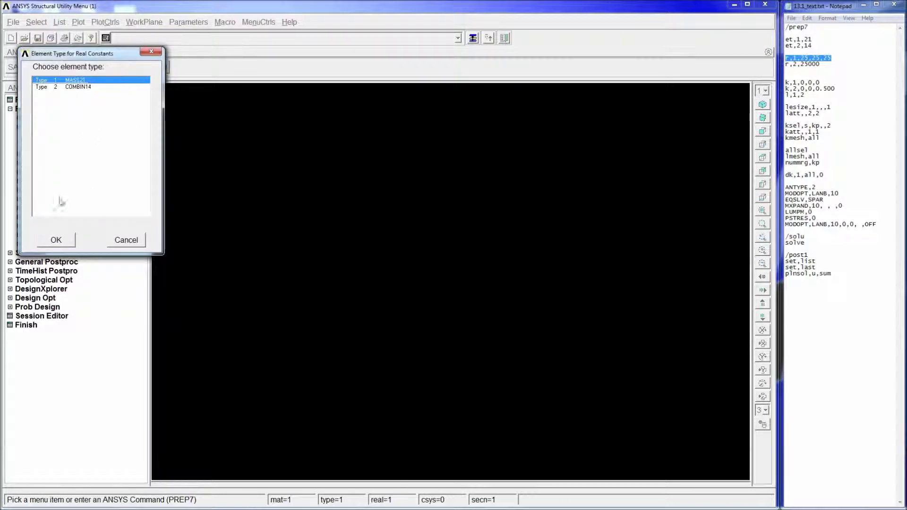
{"action": "left_click", "coordinate": [56, 240]}
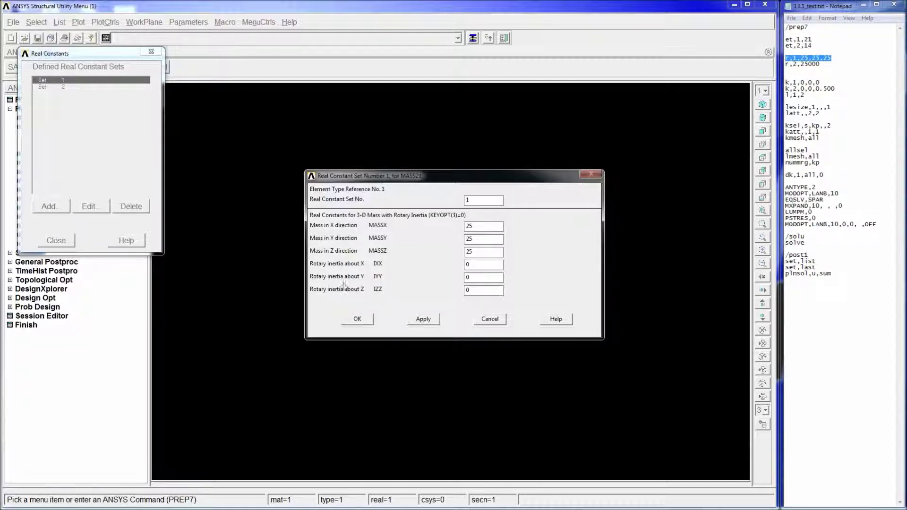
{"action": "left_click", "coordinate": [488, 319]}
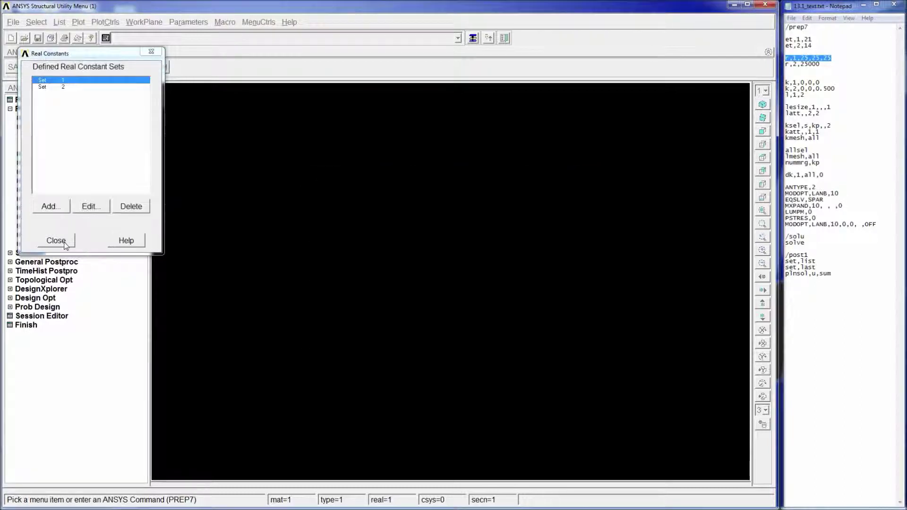
Check the spring constant in real constant set 2 for COMBIN14 against the script, and close the real constants
{"action": "left_click", "coordinate": [53, 206]}
{"action": "left_click", "coordinate": [83, 87]}
{"action": "left_click", "coordinate": [56, 240]}
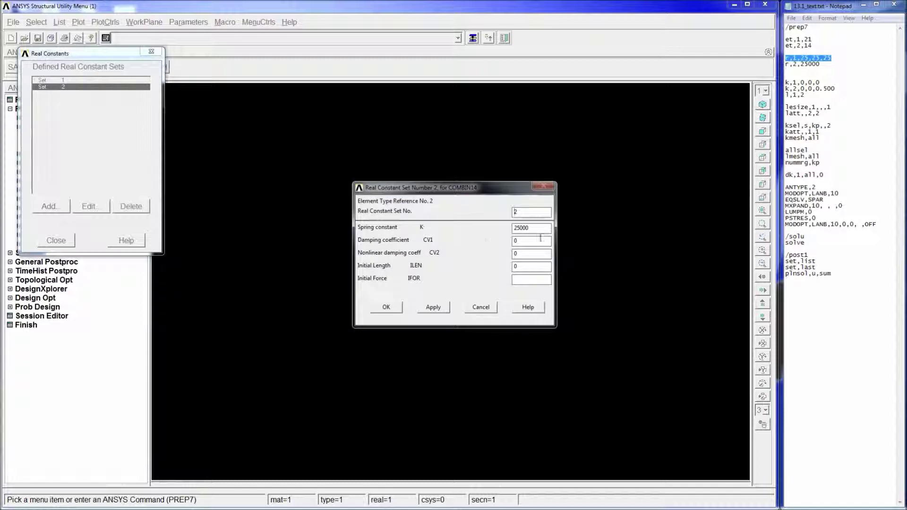
{"action": "left_click_drag", "start_coordinate": [821, 65], "coordinate": [787, 68]}
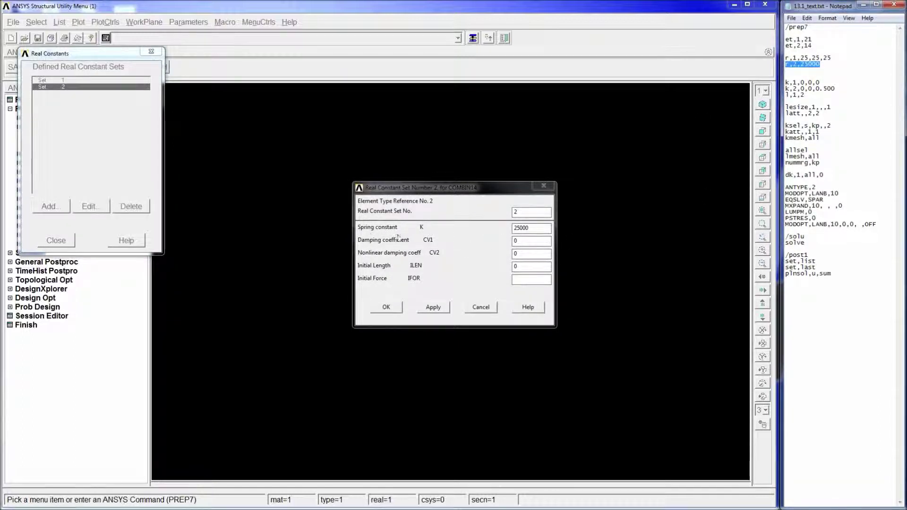
{"action": "left_click_drag", "start_coordinate": [542, 229], "coordinate": [447, 230]}
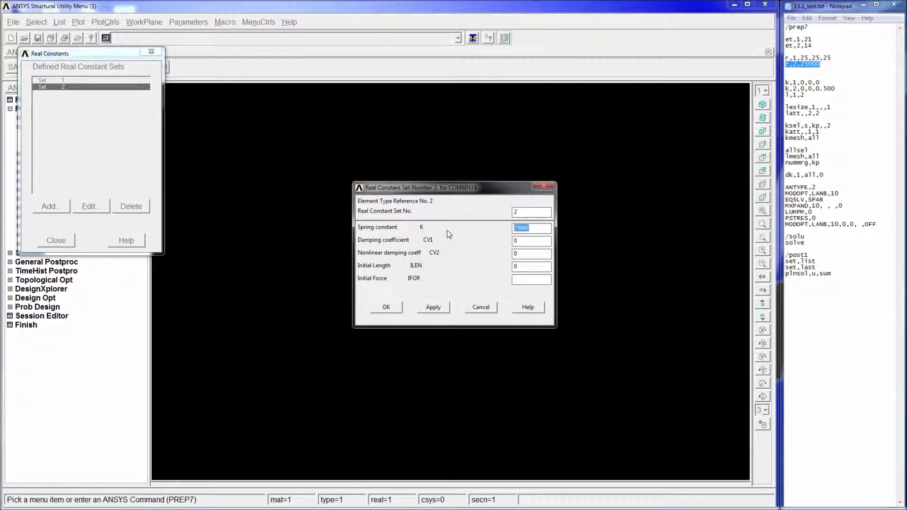
{"action": "left_click", "coordinate": [480, 307]}
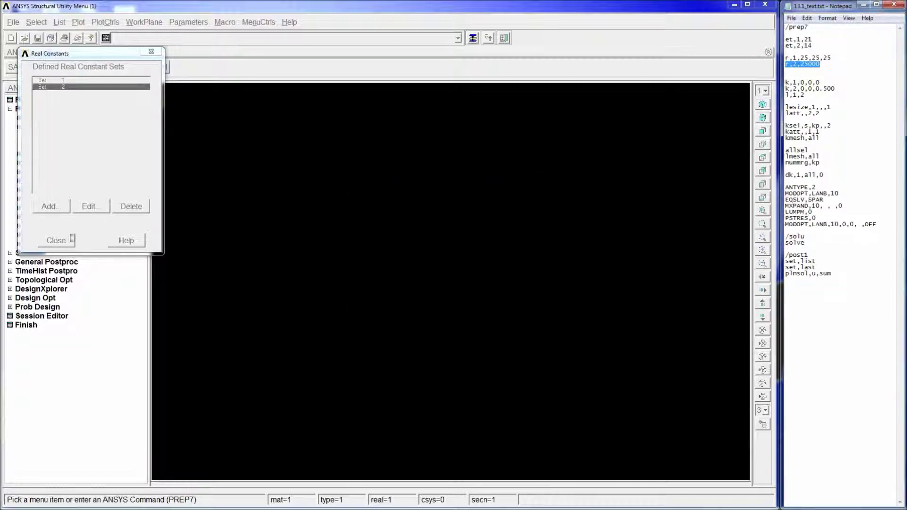
{"action": "left_click", "coordinate": [55, 240]}
Create keypoint 1 at 0,0,0 and keypoint 2 at 0,0,0.500, and connect them with a line using l,1,2
{"action": "left_click", "coordinate": [828, 94]}
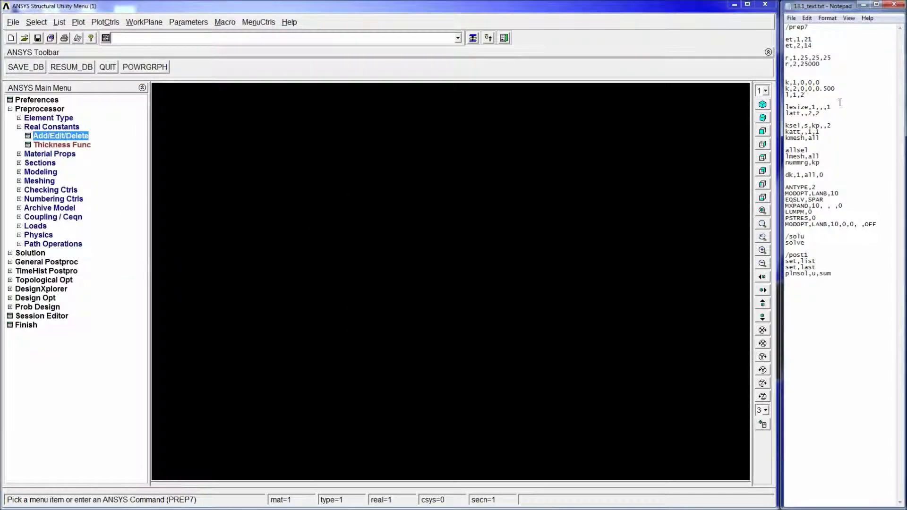
{"action": "left_click_drag", "start_coordinate": [832, 97], "coordinate": [784, 78]}
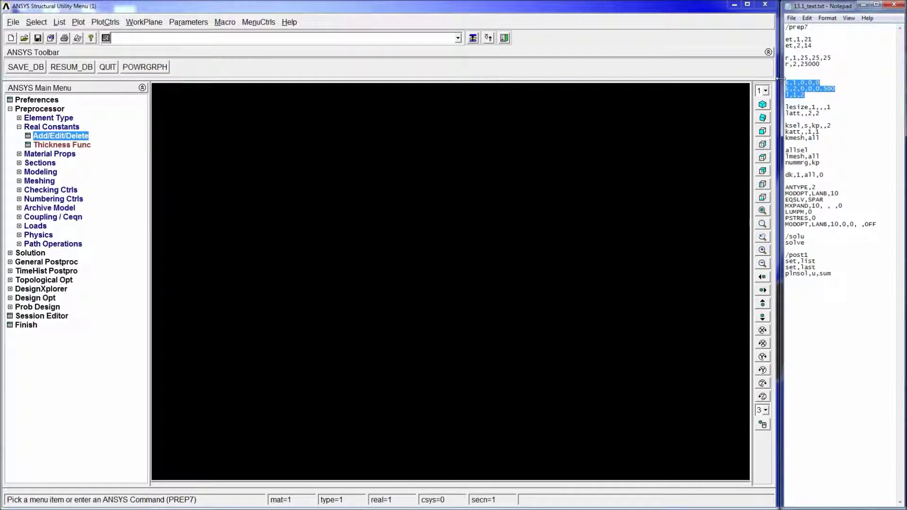
{"action": "left_click", "coordinate": [392, 41]}
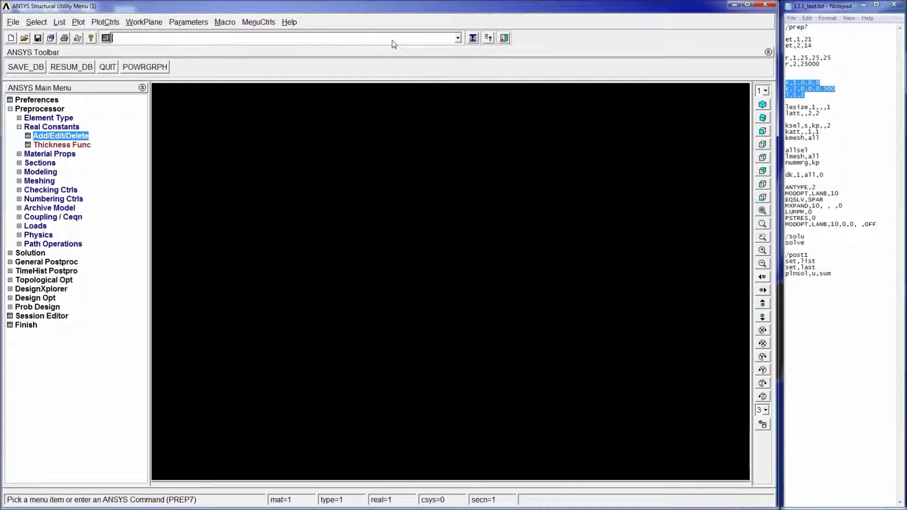
{"action": "type", "text": "k,1,0,0,0k,2,0,0,0.500l,1,2"}
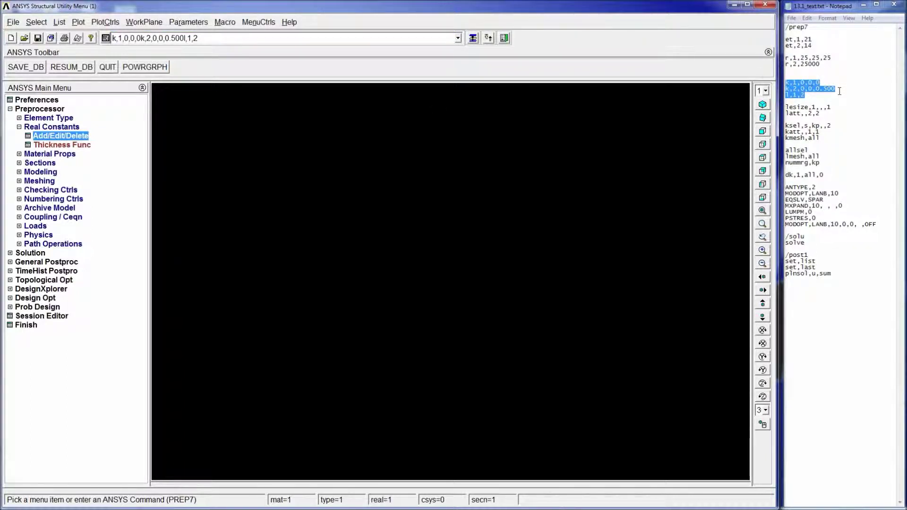
{"action": "key", "text": "Return"}
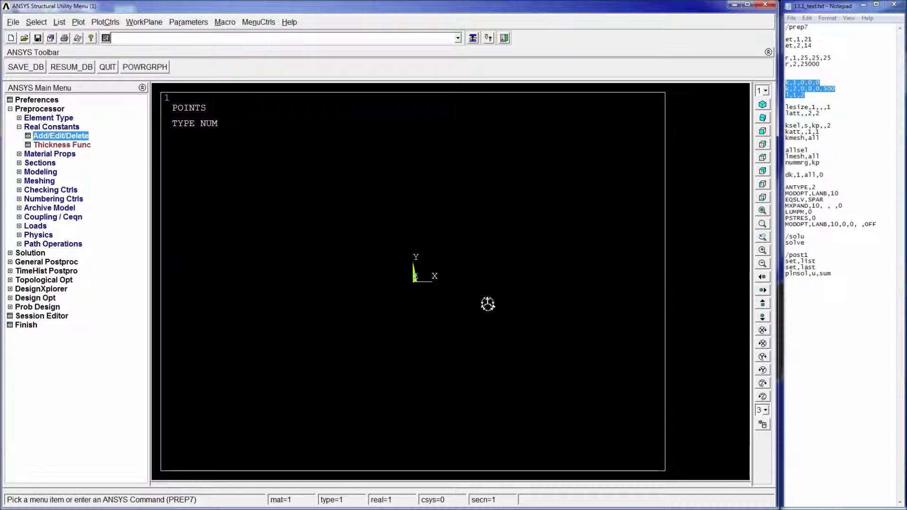
{"action": "type", "text": "l,1,2"}
{"action": "key", "text": "Return"}
{"action": "right_click_drag", "start_coordinate": [375, 369], "coordinate": [413, 250], "text": "ctrl"}
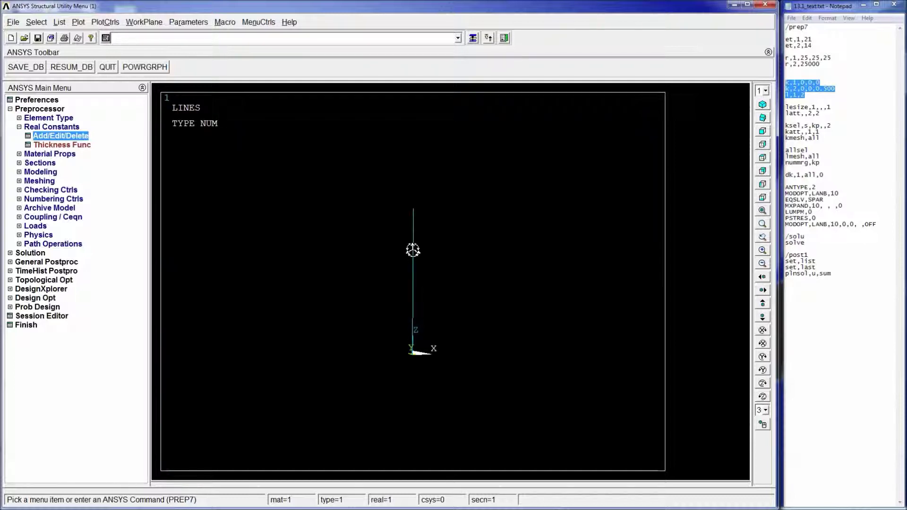
Measure the distance between keypoints 1 and 2 with the kdist command, and close the result
{"action": "type", "text": "kdist"}
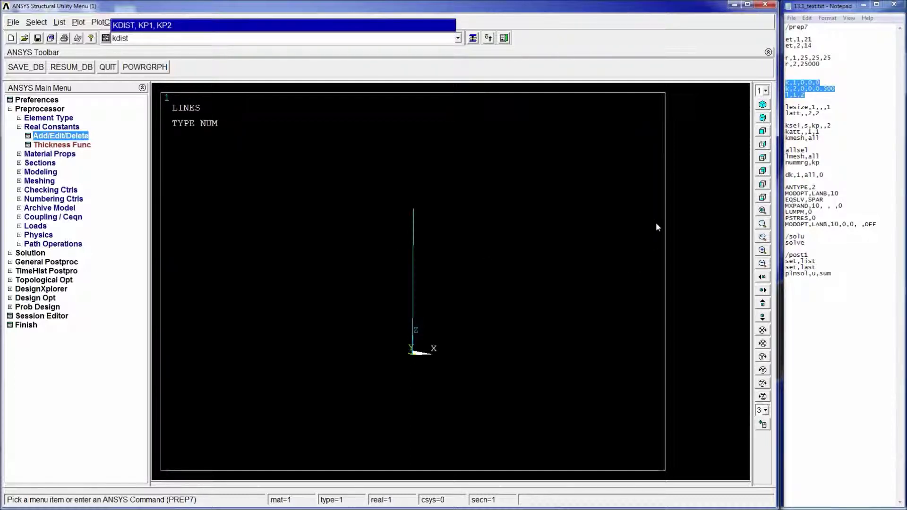
{"action": "key", "text": "Return"}
{"action": "left_click", "coordinate": [433, 226]}
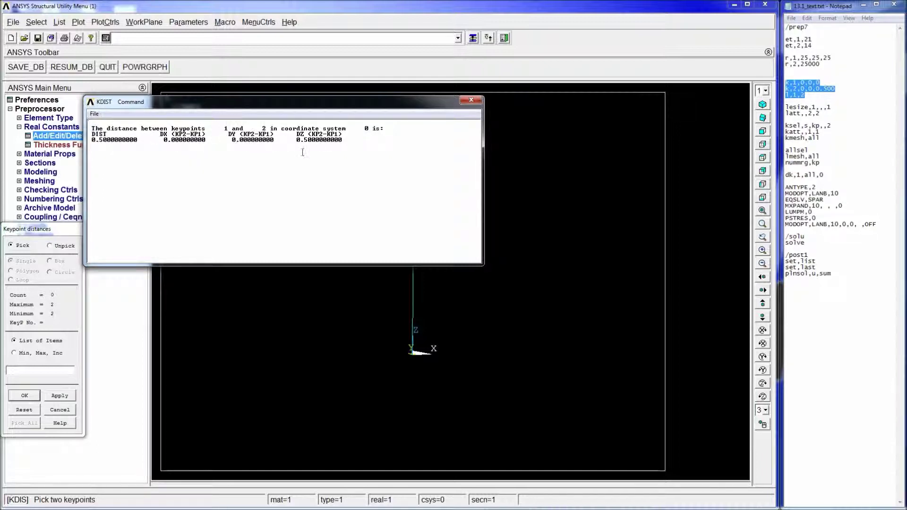
{"action": "left_click", "coordinate": [472, 101]}
{"action": "left_click", "coordinate": [70, 408]}
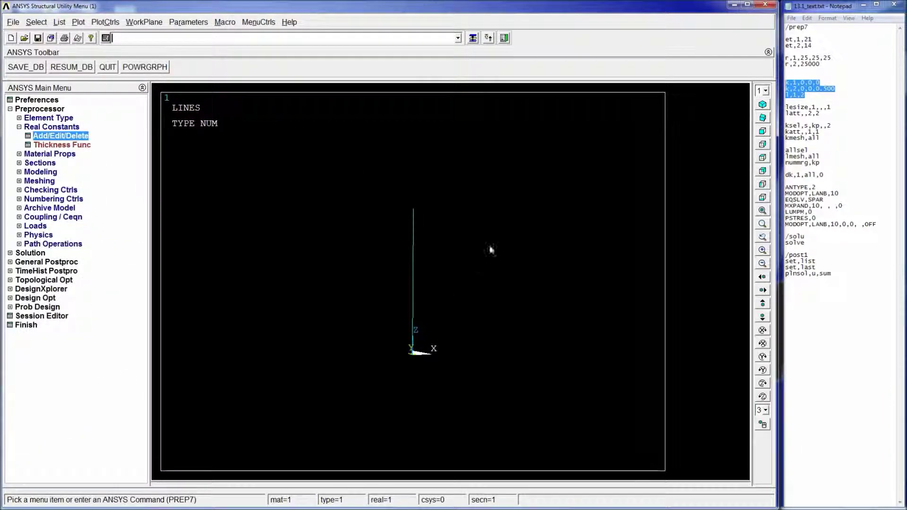
Copy the lesize,1,,,1 line from the command script
{"action": "left_click", "coordinate": [849, 114]}
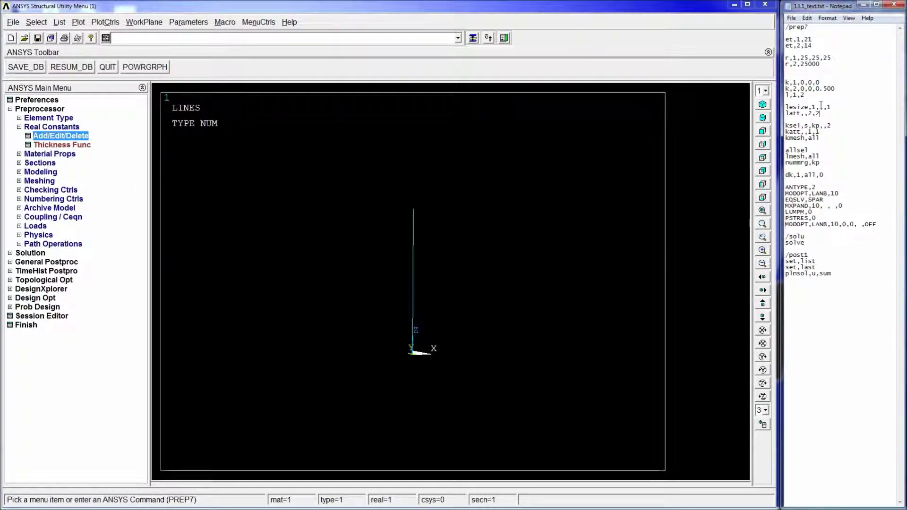
{"action": "left_click_drag", "start_coordinate": [831, 107], "coordinate": [787, 108]}
{"action": "key", "text": "ctrl+c"}
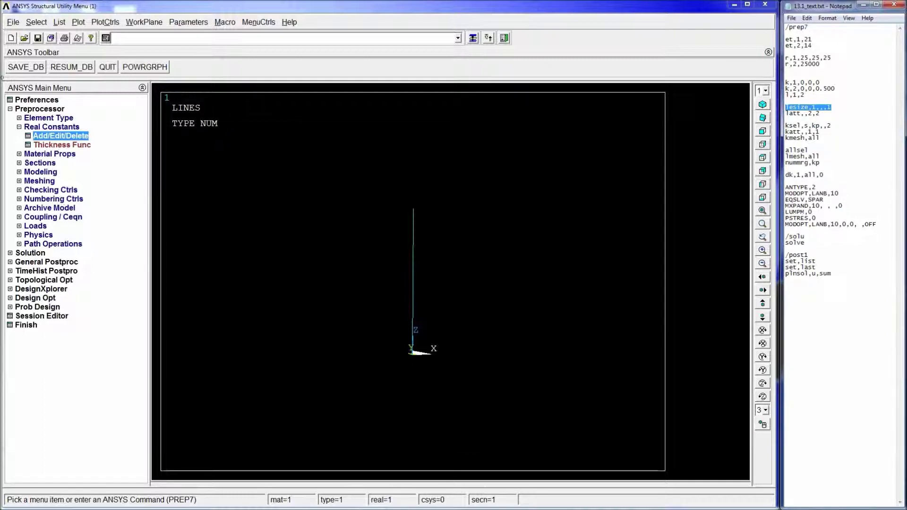
Examine the manual element size settings for all lines, and close them without entering any values
{"action": "left_click", "coordinate": [52, 173]}
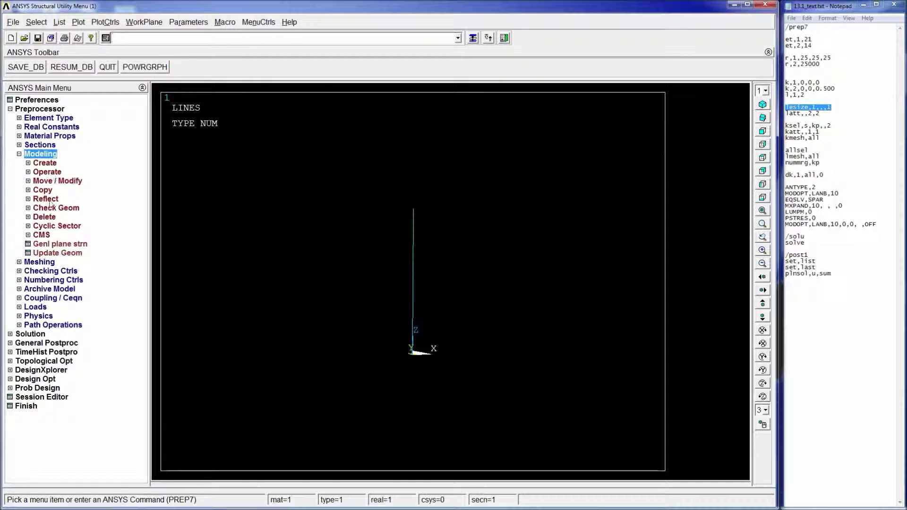
{"action": "left_click", "coordinate": [45, 262]}
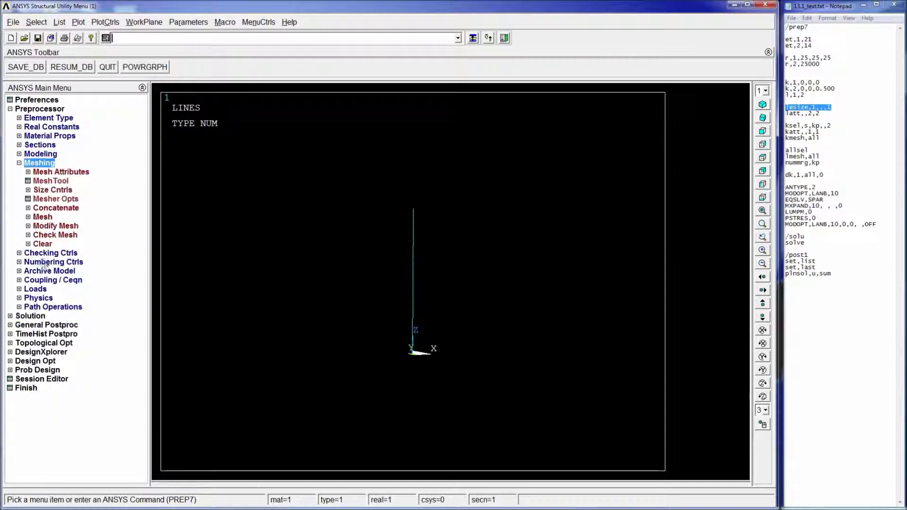
{"action": "left_click", "coordinate": [56, 189]}
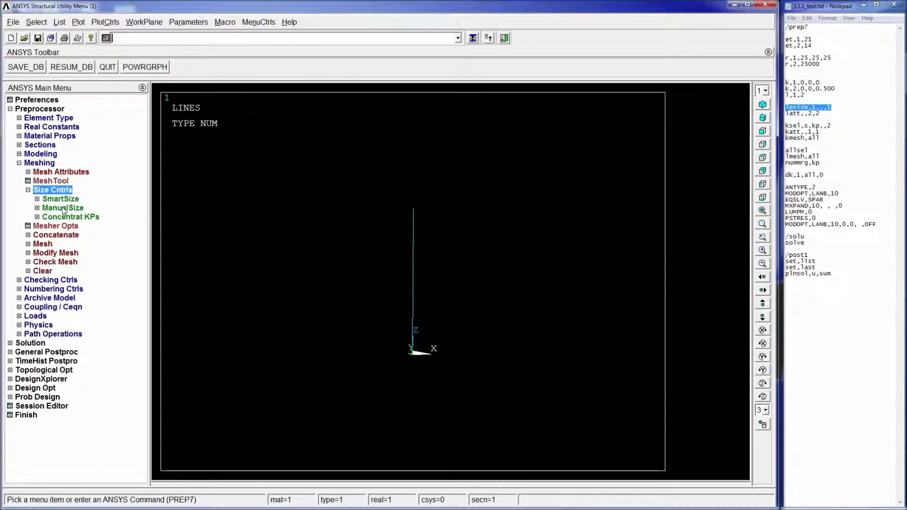
{"action": "left_click", "coordinate": [64, 208]}
{"action": "left_click", "coordinate": [61, 234]}
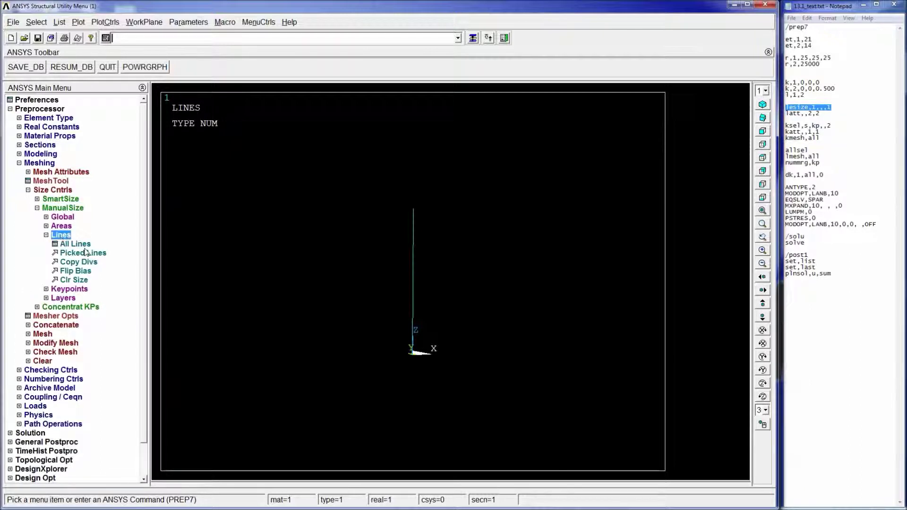
{"action": "left_click", "coordinate": [75, 244]}
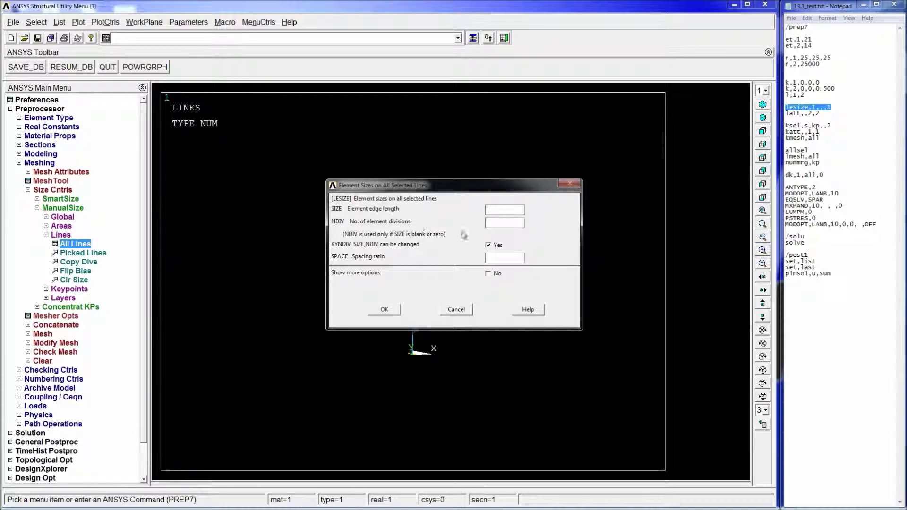
{"action": "left_click", "coordinate": [456, 310]}
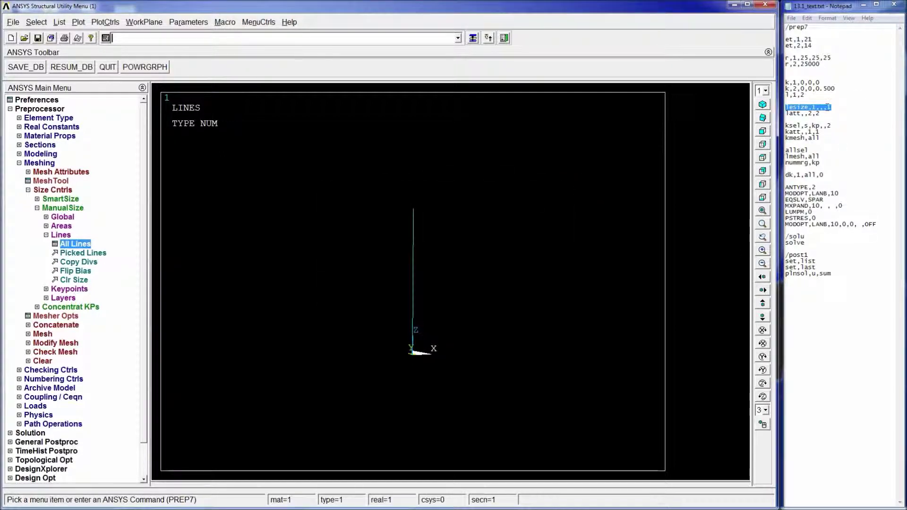
{"action": "left_click", "coordinate": [311, 40]}
{"action": "type", "text": "k,1,0,0,0k,2,0,0,0.500l,1,2"}
{"action": "key", "text": "BackSpace"}
{"action": "key", "text": "BackSpace"}
{"action": "key", "text": "BackSpace"}
{"action": "key", "text": "BackSpace"}
{"action": "key", "text": "BackSpace"}
{"action": "key", "text": "BackSpace"}
{"action": "key", "text": "BackSpace"}
{"action": "key", "text": "BackSpace"}
{"action": "key", "text": "BackSpace"}
{"action": "key", "text": "BackSpace"}
{"action": "key", "text": "BackSpace"}
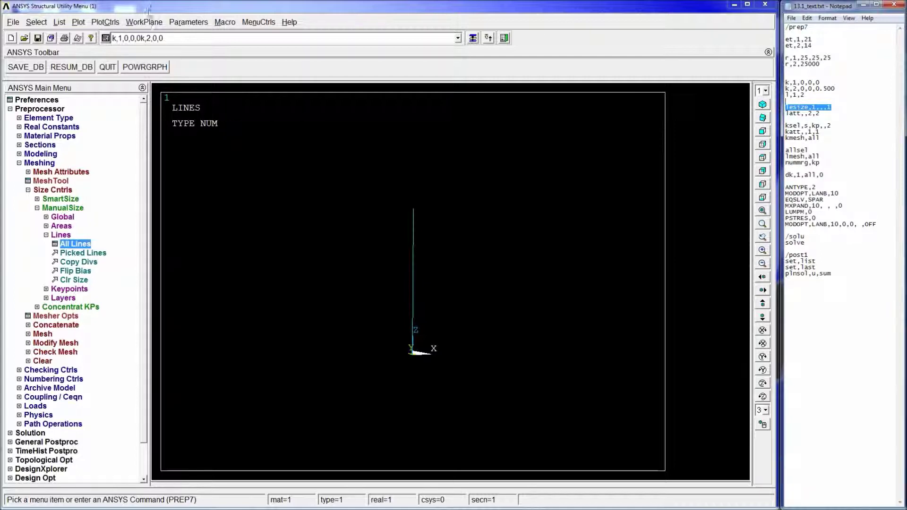
{"action": "left_click", "coordinate": [148, 9]}
{"action": "key", "text": "shift+Home"}
{"action": "key", "text": "BackSpace"}
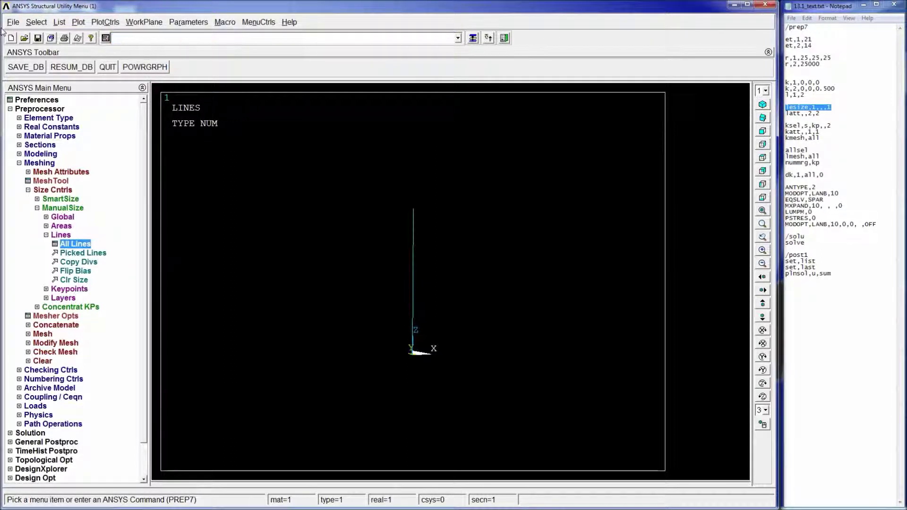
Set one element division on line 1 by running lesize,1,,,1, checking the arguments against the command's syntax hint
{"action": "key", "text": "ctrl+v"}
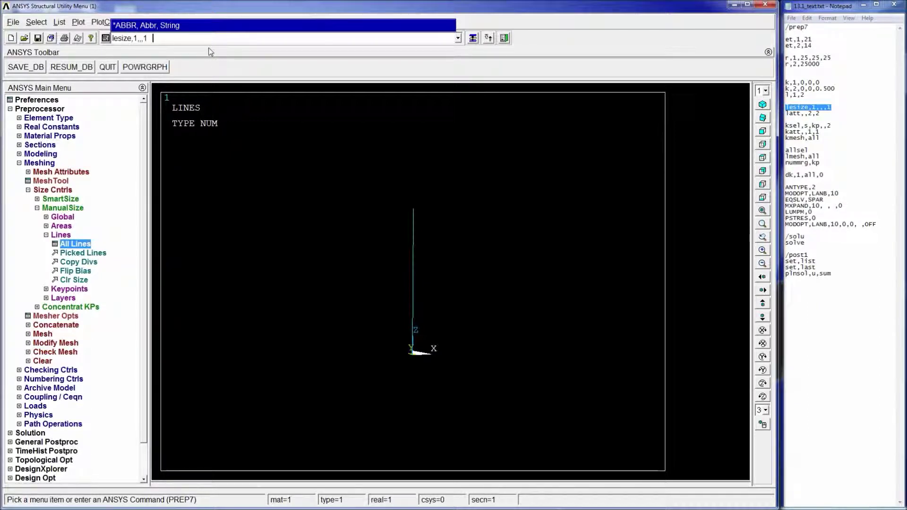
{"action": "key", "text": "shift+Home"}
{"action": "key", "text": "BackSpace"}
{"action": "type", "text": "lesi"}
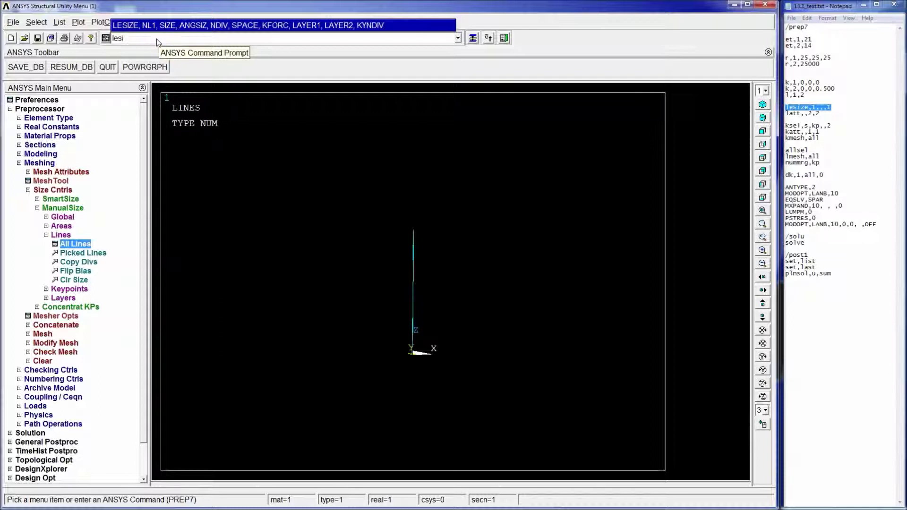
{"action": "key", "text": "BackSpace"}
{"action": "key", "text": "BackSpace"}
{"action": "key", "text": "BackSpace"}
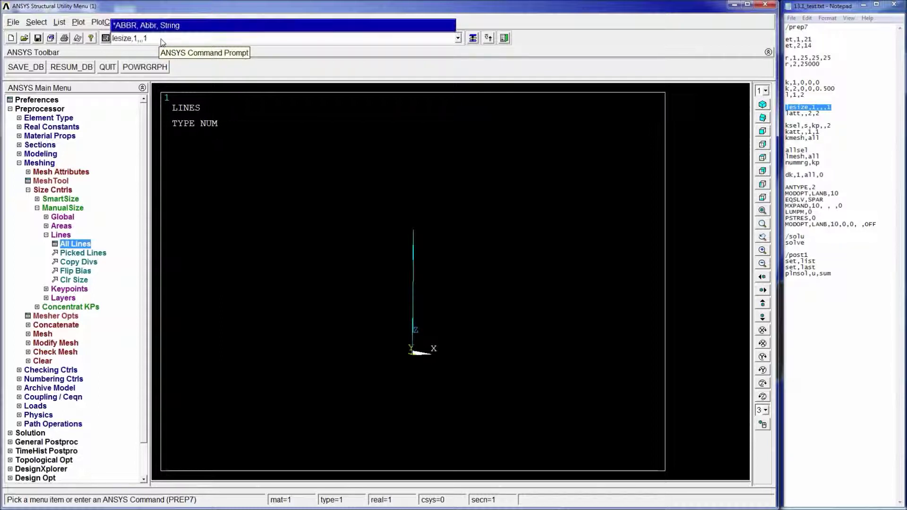
{"action": "type", "text": "lesize"}
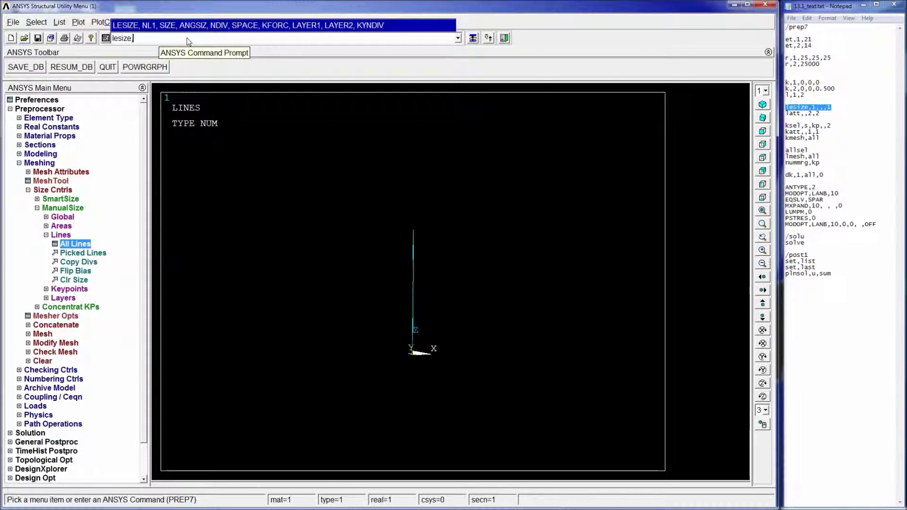
{"action": "type", "text": ",1"}
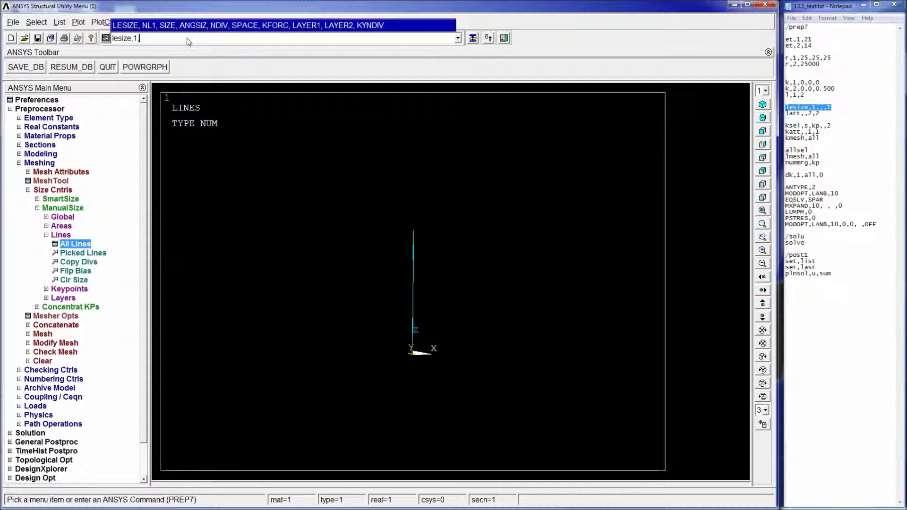
{"action": "type", "text": ",,"}
{"action": "key", "text": "Return"}
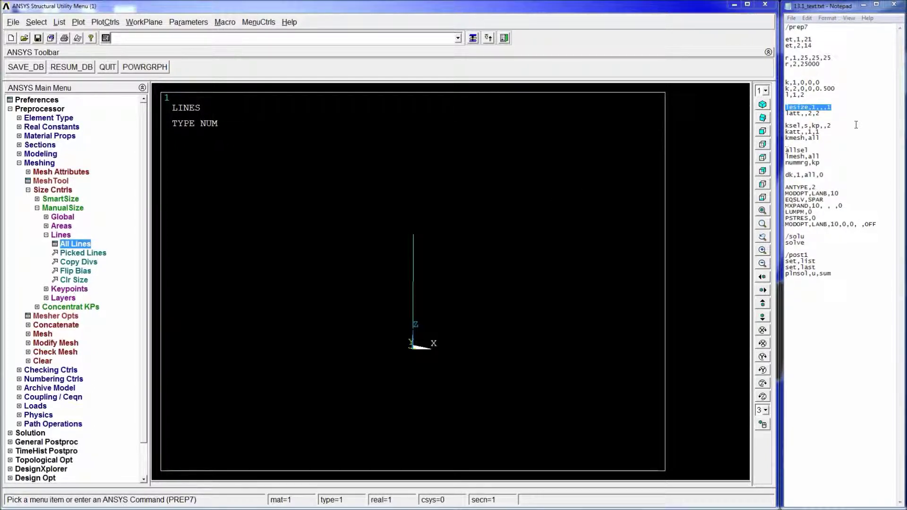
Assign real constant set 2 and element type 2 to the line by running latt,,2,2 from the script
{"action": "left_click_drag", "start_coordinate": [816, 114], "coordinate": [786, 113]}
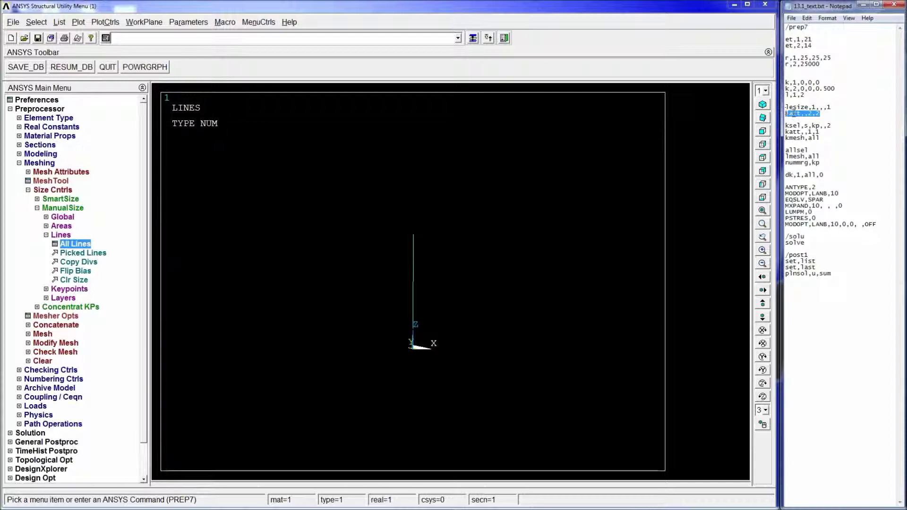
{"action": "key", "text": "ctrl+c"}
{"action": "left_click", "coordinate": [325, 38]}
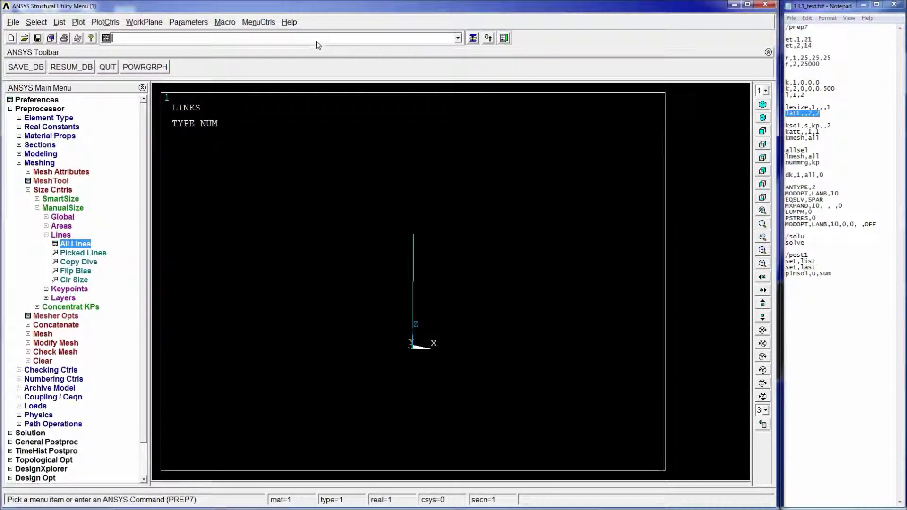
{"action": "key", "text": "ctrl+v"}
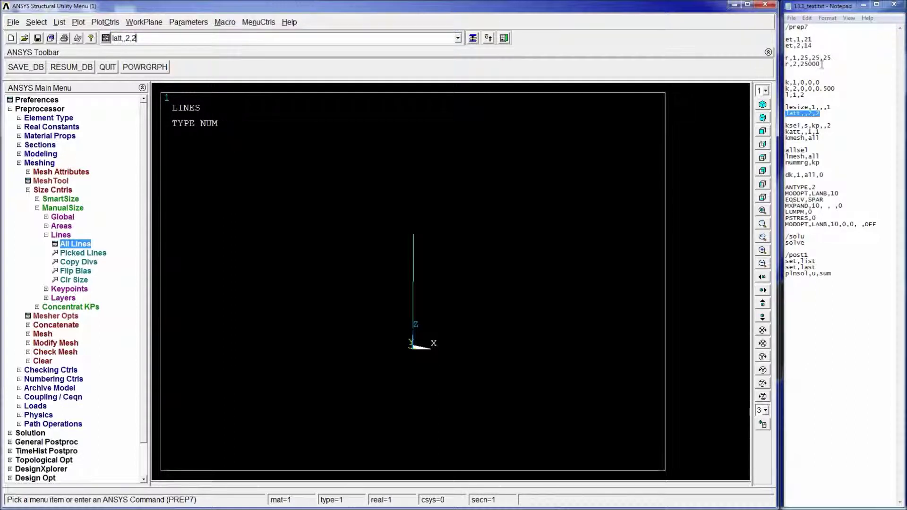
{"action": "left_click", "coordinate": [803, 51]}
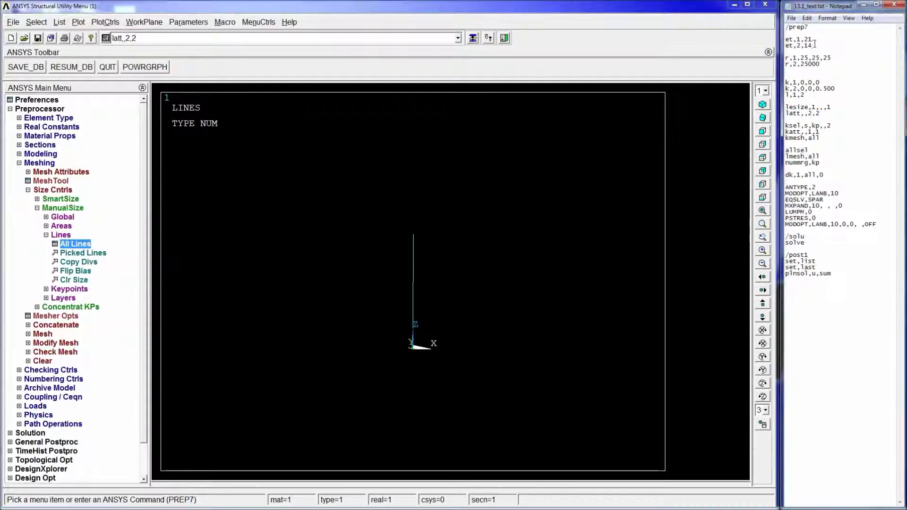
{"action": "left_click", "coordinate": [331, 40]}
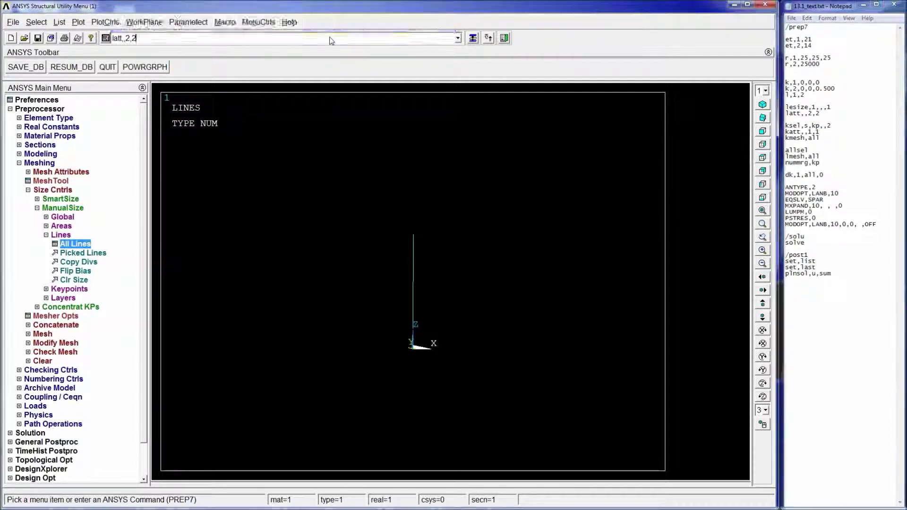
{"action": "key", "text": "Return"}
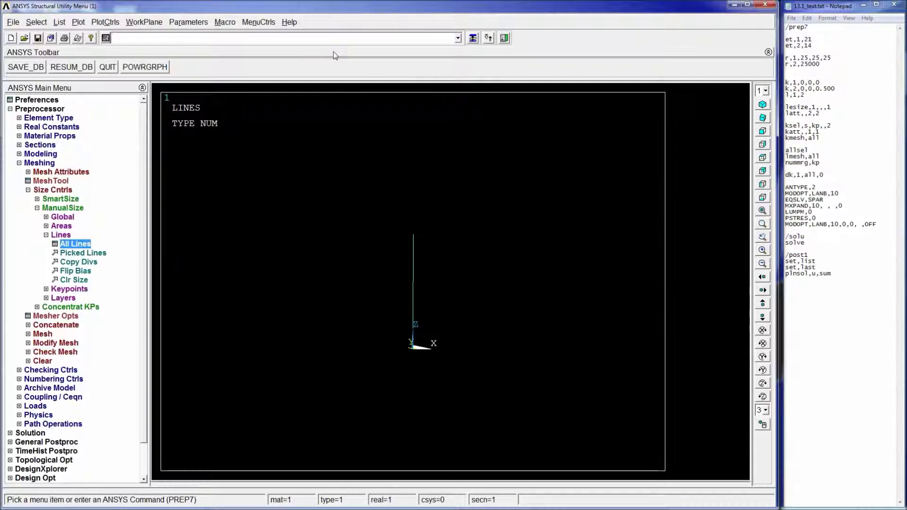
List the selected lines with llis, check line 1's divisions, real constant and element type, and close the listing
{"action": "type", "text": "llis"}
{"action": "key", "text": "Return"}
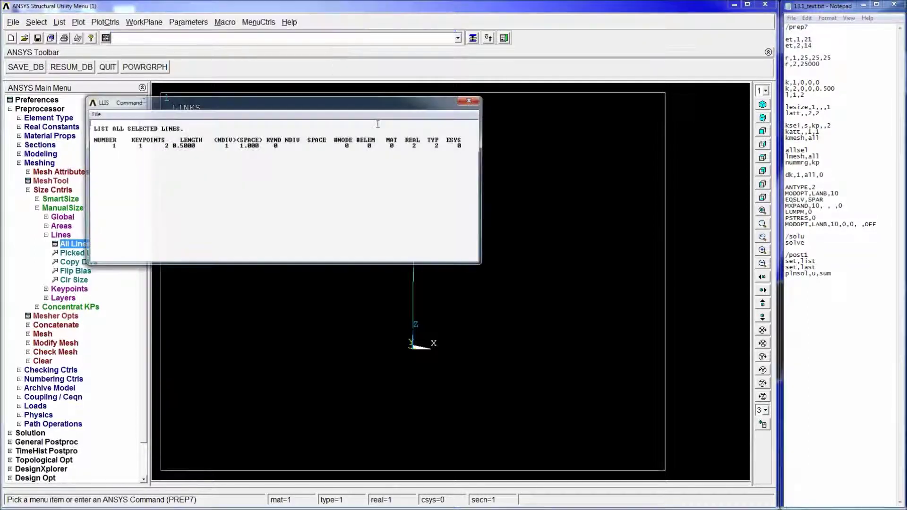
{"action": "left_click_drag", "start_coordinate": [480, 216], "coordinate": [498, 216]}
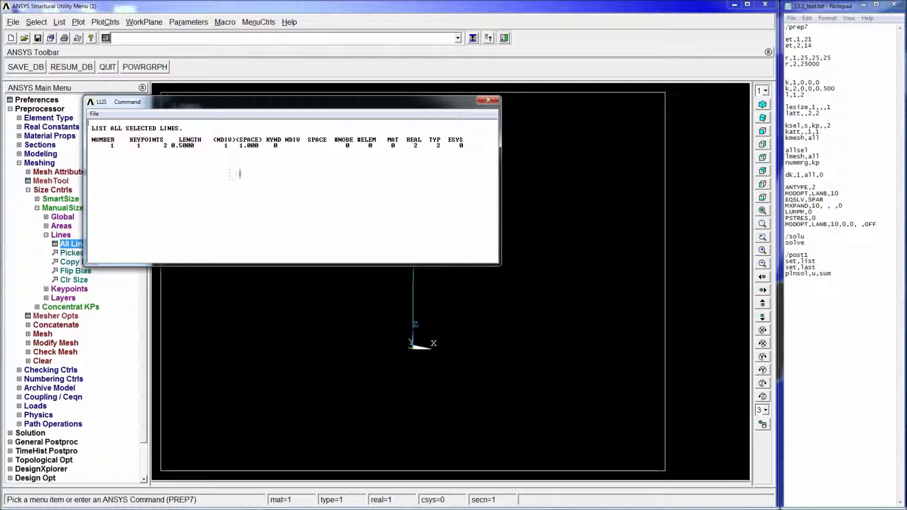
{"action": "left_click_drag", "start_coordinate": [105, 147], "coordinate": [126, 147]}
{"action": "left_click_drag", "start_coordinate": [413, 146], "coordinate": [421, 146]}
{"action": "left_click", "coordinate": [490, 102]}
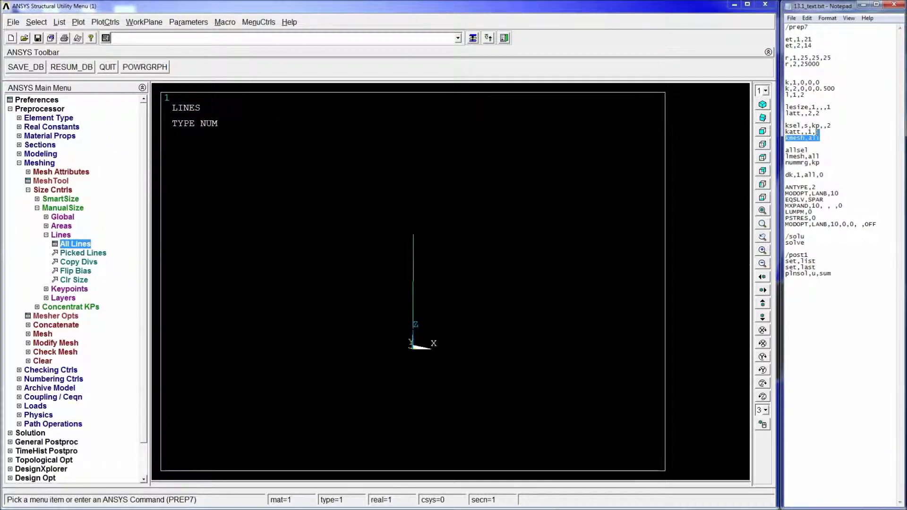
Select only keypoint 2 by running ksel,s,kp,,2 from the script, and plot the keypoints with kplot
{"action": "left_click", "coordinate": [839, 139]}
{"action": "left_click_drag", "start_coordinate": [831, 125], "coordinate": [768, 132]}
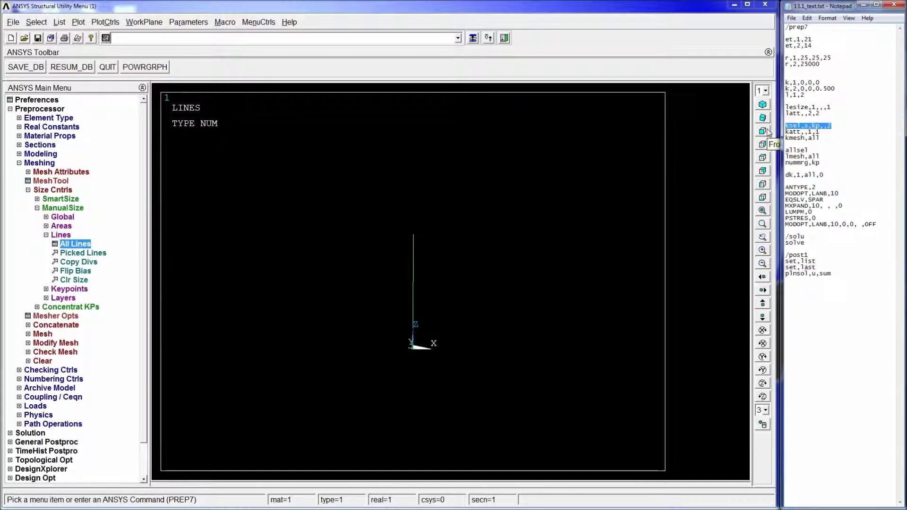
{"action": "left_click", "coordinate": [402, 39]}
{"action": "key", "text": "ctrl+v"}
{"action": "key", "text": "Return"}
{"action": "type", "text": "kplot"}
{"action": "key", "text": "Return"}
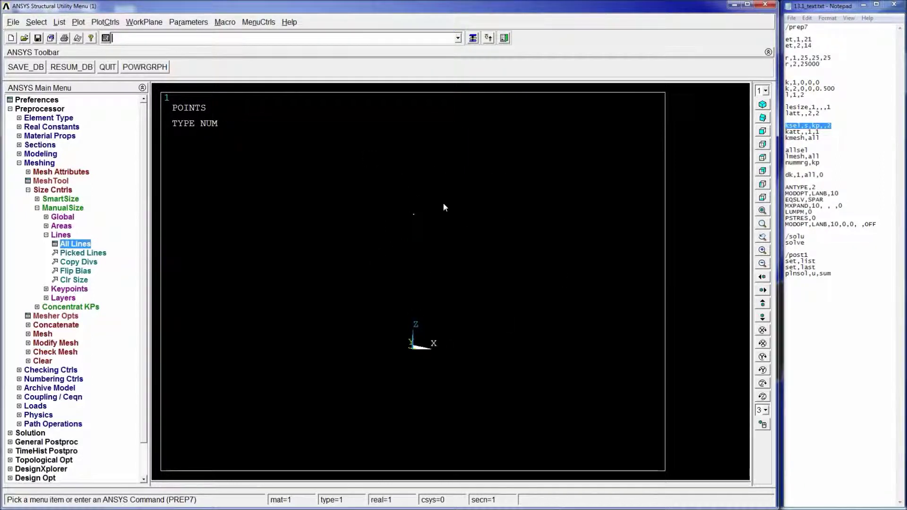
Assign real constant set 1 and element type 1 to the selected keypoint by running katt,,1,1, comparing with the script's definitions
{"action": "left_click_drag", "start_coordinate": [821, 132], "coordinate": [786, 134]}
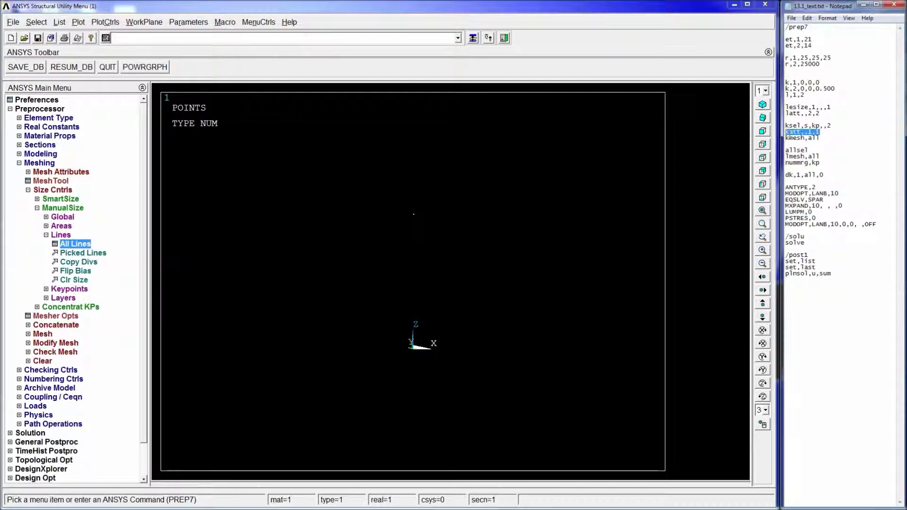
{"action": "left_click", "coordinate": [301, 41]}
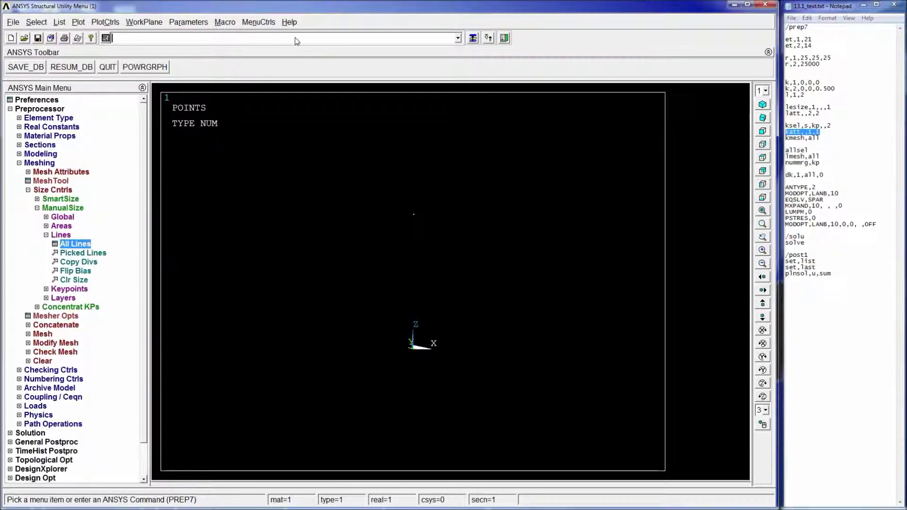
{"action": "key", "text": "ctrl+v"}
{"action": "left_click_drag", "start_coordinate": [813, 39], "coordinate": [785, 39]}
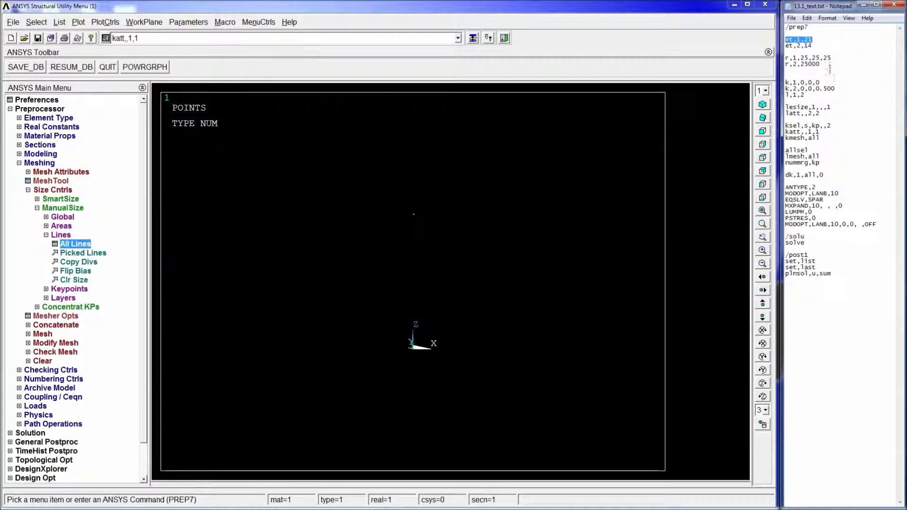
{"action": "left_click_drag", "start_coordinate": [832, 57], "coordinate": [784, 58]}
{"action": "left_click", "coordinate": [250, 42]}
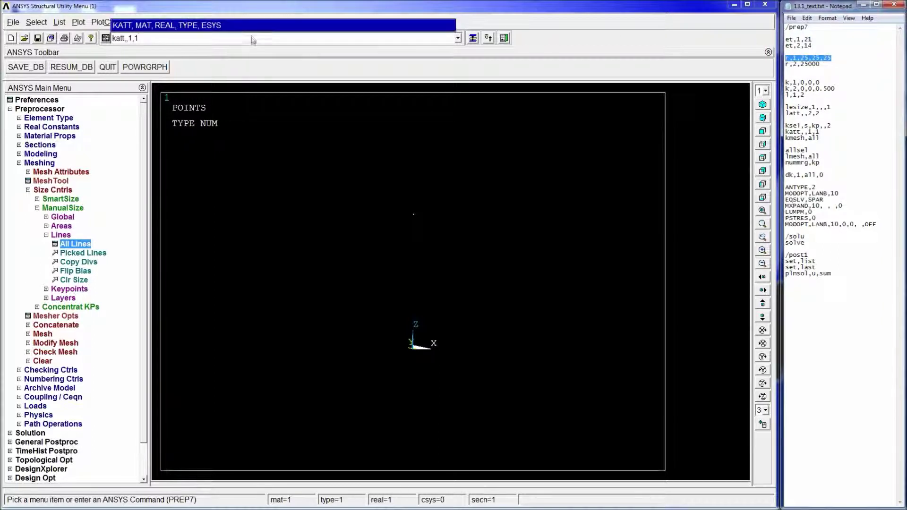
{"action": "key", "text": "Return"}
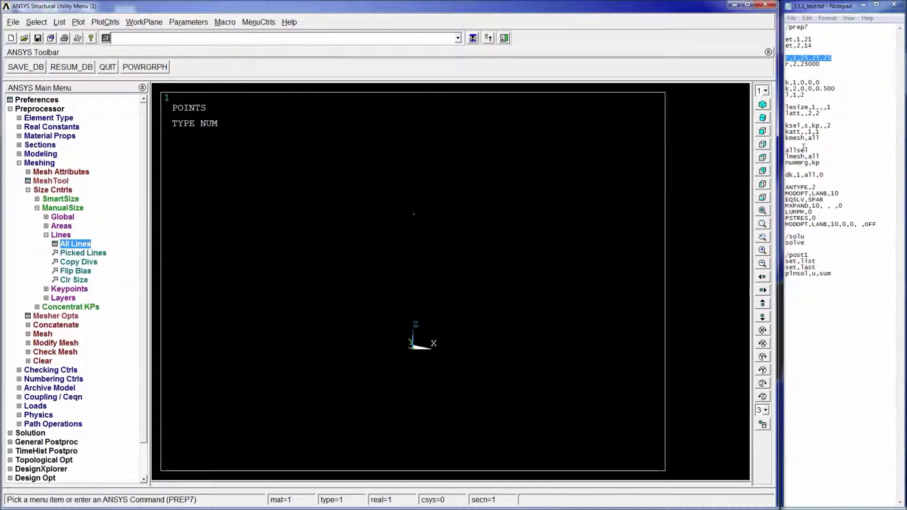
Mesh the selected keypoint by running kmesh,all from the script, and plot the elements with eplot
{"action": "left_click", "coordinate": [828, 142]}
{"action": "key", "text": "shift+Home"}
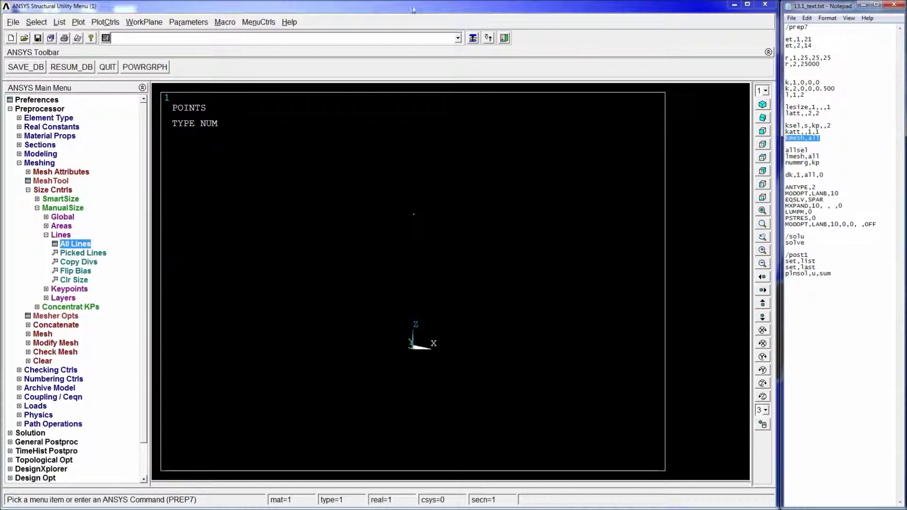
{"action": "left_click", "coordinate": [249, 38]}
{"action": "key", "text": "ctrl+v"}
{"action": "key", "text": "Return"}
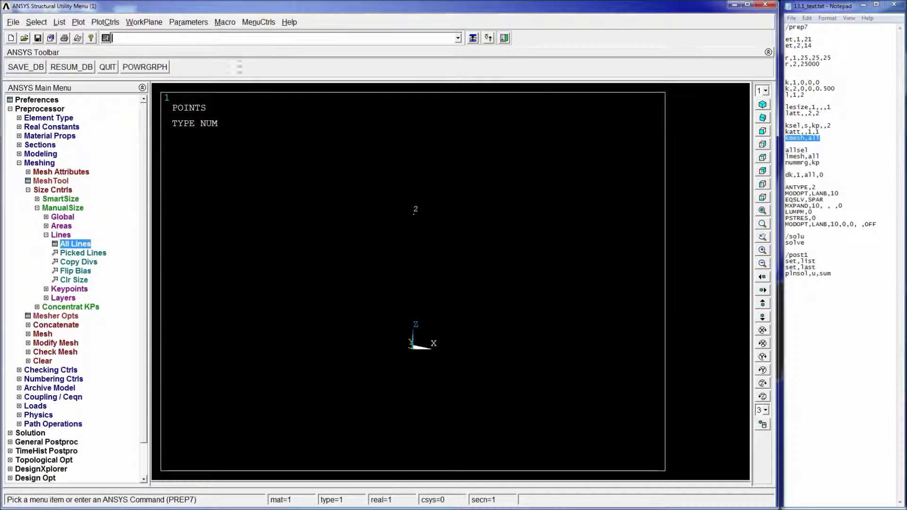
{"action": "type", "text": "eplot"}
{"action": "key", "text": "Return"}
Select everything, mesh all lines and merge coincident keypoints by running allsel, lmesh,all and nummrg,kp from the script
{"action": "left_click_drag", "start_coordinate": [820, 163], "coordinate": [785, 152]}
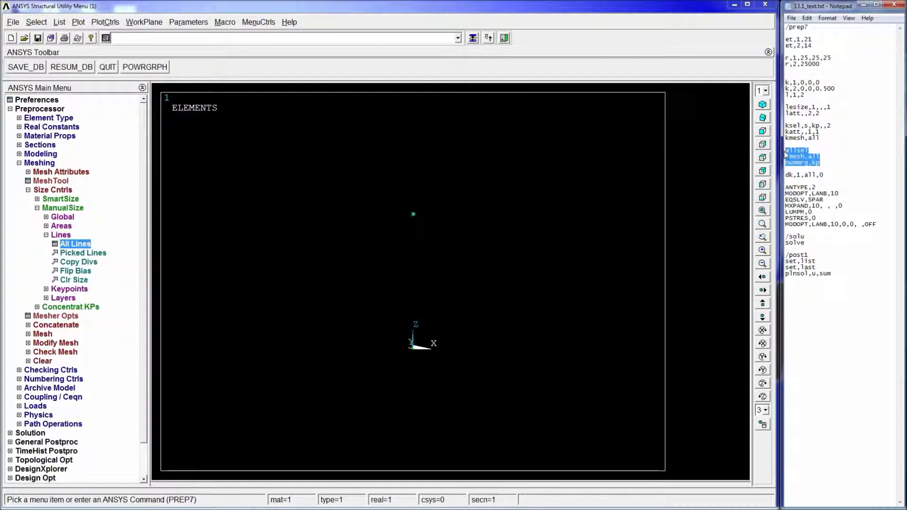
{"action": "left_click", "coordinate": [314, 40]}
{"action": "key", "text": "ctrl+v"}
{"action": "key", "text": "Return"}
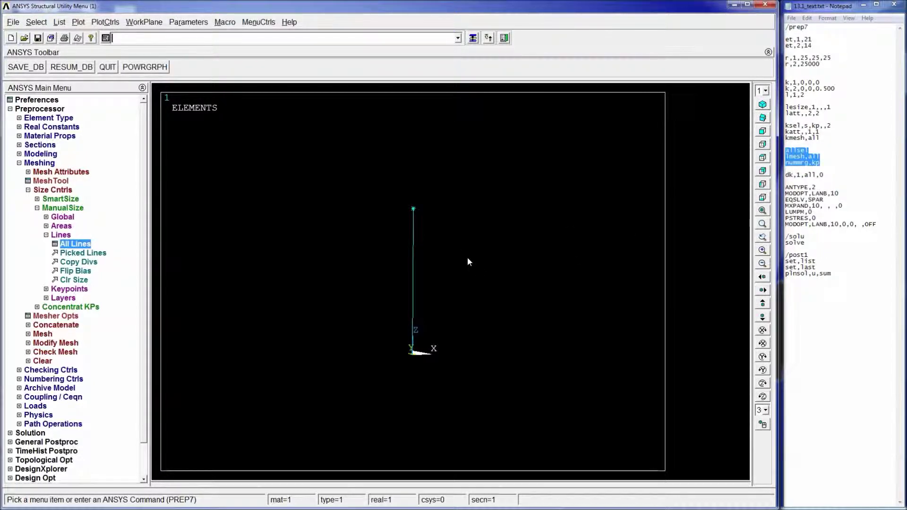
List both the line element and the mass element with elist, check their types and real constants, and close the listing
{"action": "type", "text": "elist"}
{"action": "key", "text": "Return"}
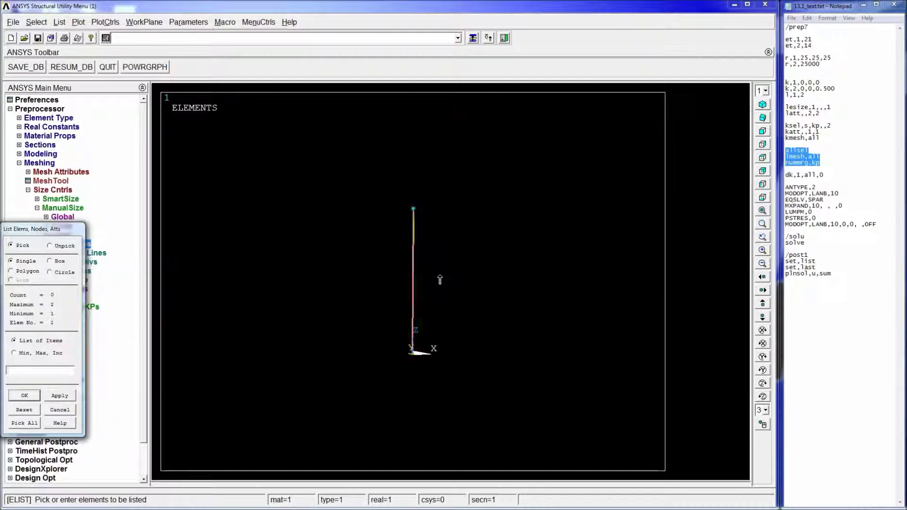
{"action": "left_click", "coordinate": [411, 278]}
{"action": "left_click", "coordinate": [426, 198]}
{"action": "left_click", "coordinate": [16, 397]}
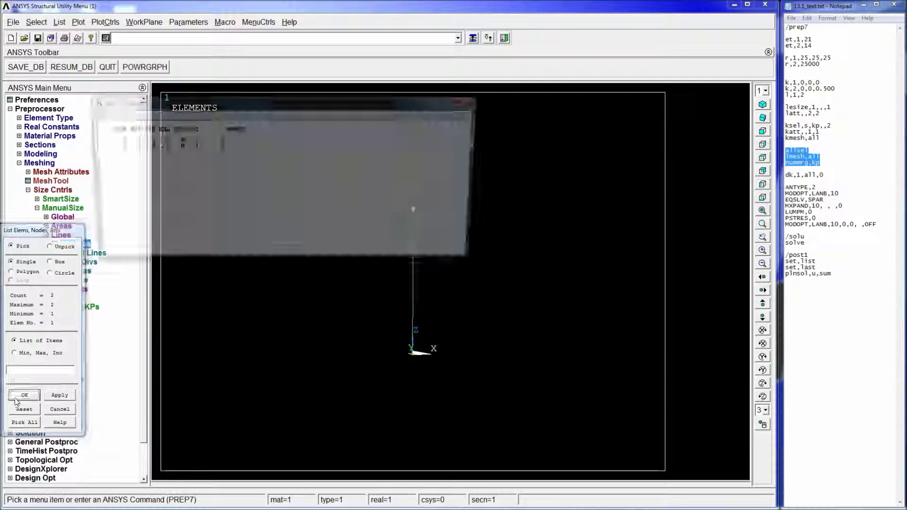
{"action": "left_click_drag", "start_coordinate": [114, 140], "coordinate": [167, 146]}
{"action": "left_click", "coordinate": [228, 137]}
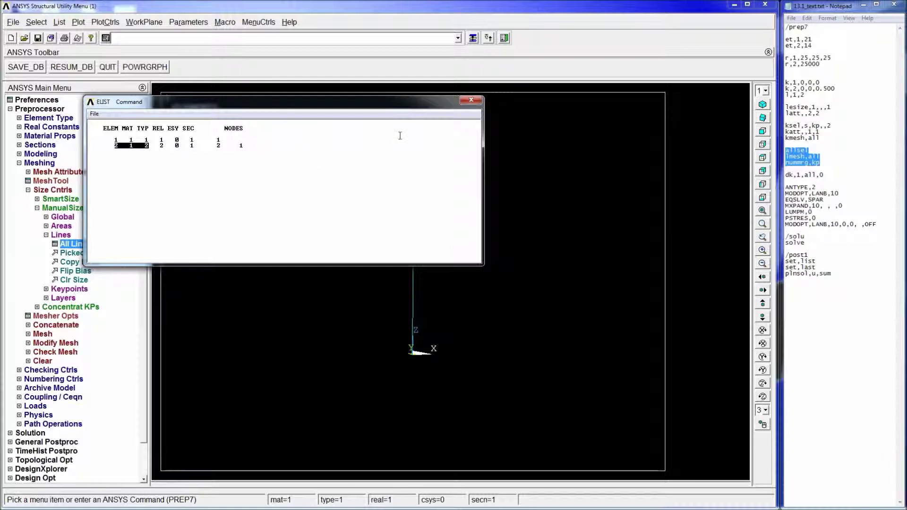
{"action": "left_click", "coordinate": [471, 100]}
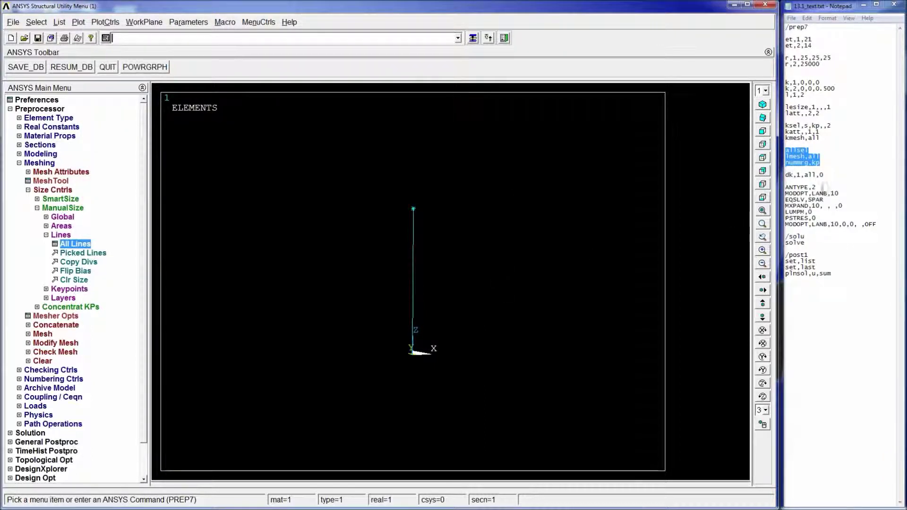
Constrain all degrees of freedom of keypoint 1 to zero by running dk,1,all,0 from the script
{"action": "left_click_drag", "start_coordinate": [824, 174], "coordinate": [785, 175]}
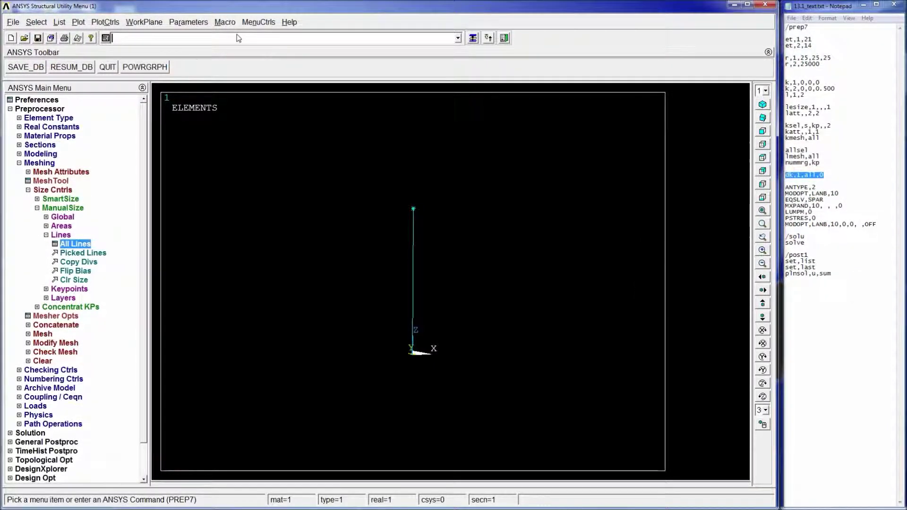
{"action": "type", "text": "dk,1,all,0"}
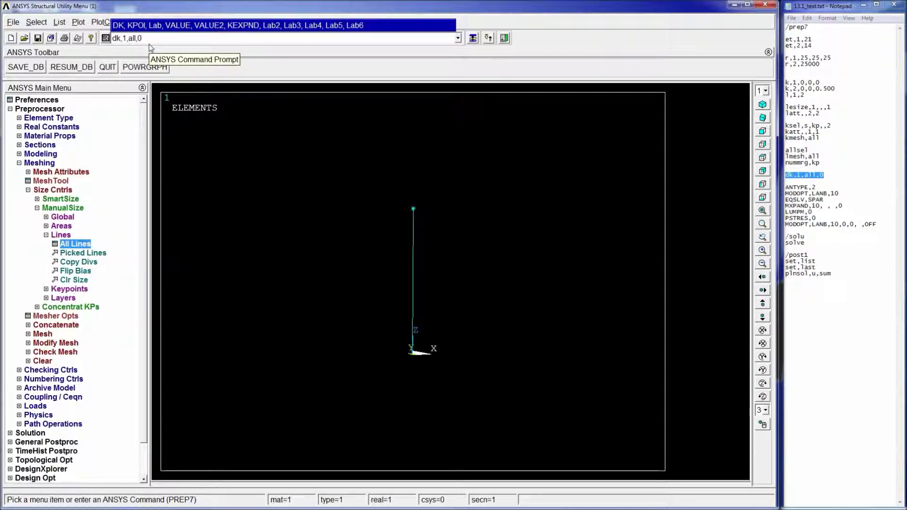
{"action": "key", "text": "Return"}
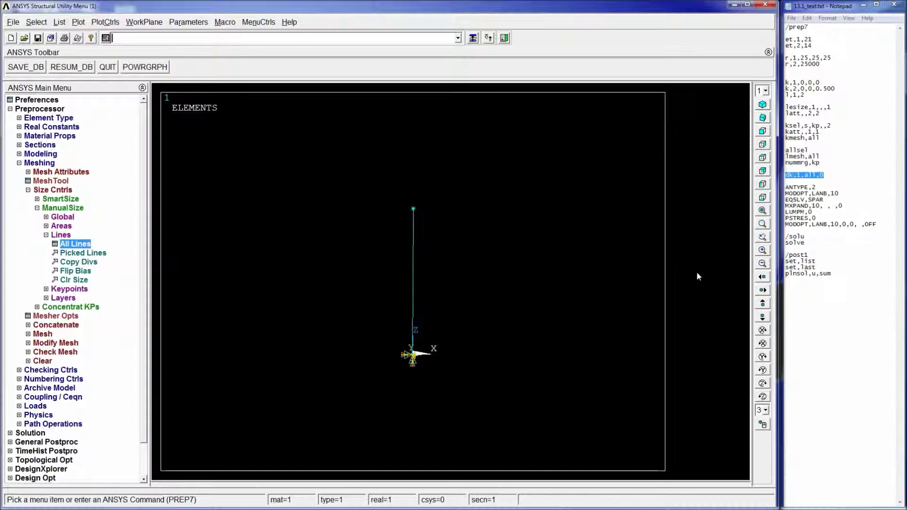
{"action": "type", "text": "dk,p"}
{"action": "key", "text": "Return"}
{"action": "left_click", "coordinate": [413, 357]}
{"action": "left_click", "coordinate": [18, 392]}
{"action": "left_click", "coordinate": [516, 213]}
{"action": "type", "text": "0"}
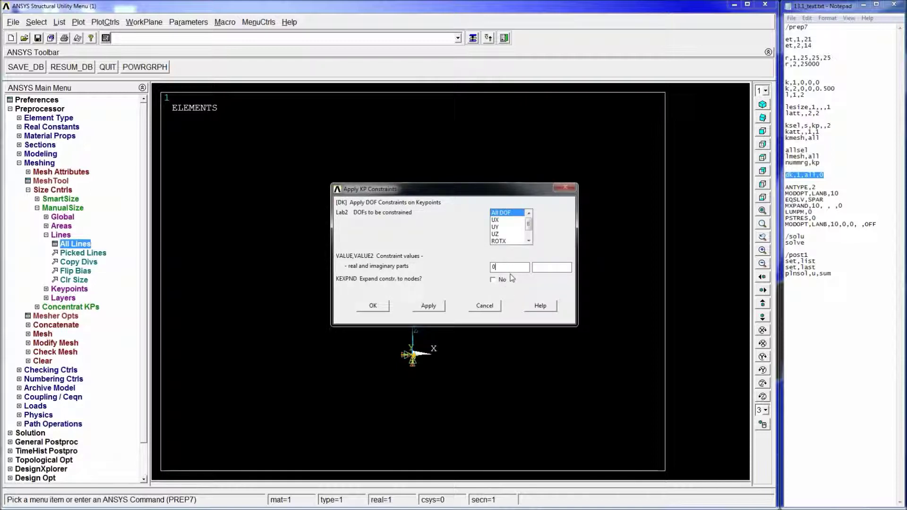
{"action": "left_click", "coordinate": [498, 308]}
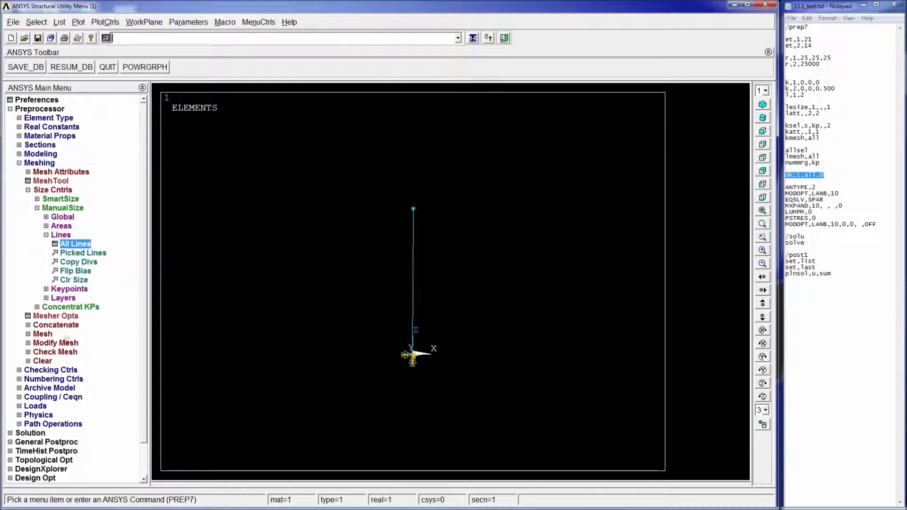
Start a new analysis in the solution stage with the analysis type set to Modal
{"action": "left_click", "coordinate": [29, 433]}
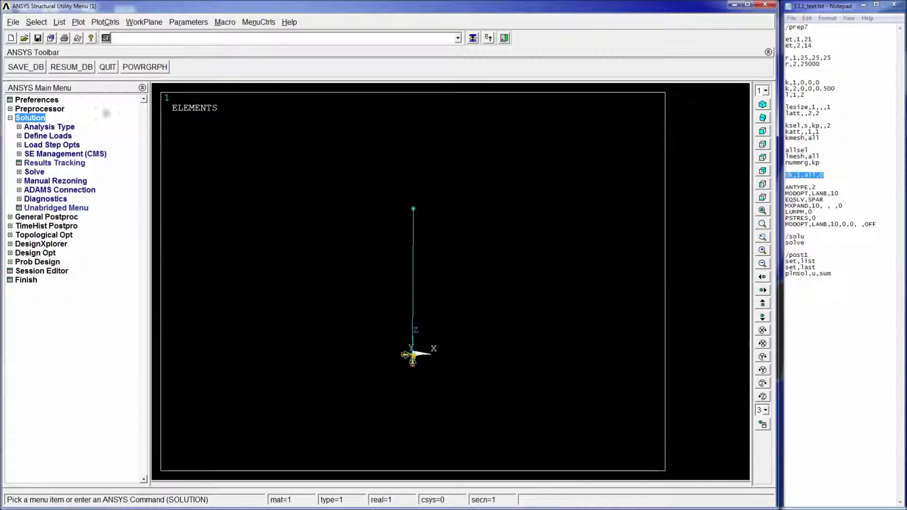
{"action": "left_click", "coordinate": [49, 126]}
{"action": "left_click", "coordinate": [69, 136]}
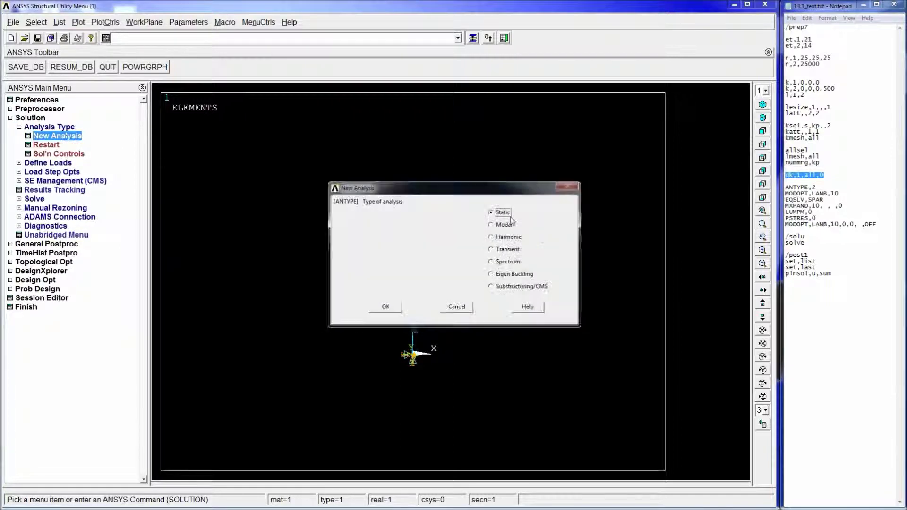
{"action": "left_click", "coordinate": [504, 225]}
{"action": "left_click", "coordinate": [384, 307]}
{"action": "left_click", "coordinate": [473, 238]}
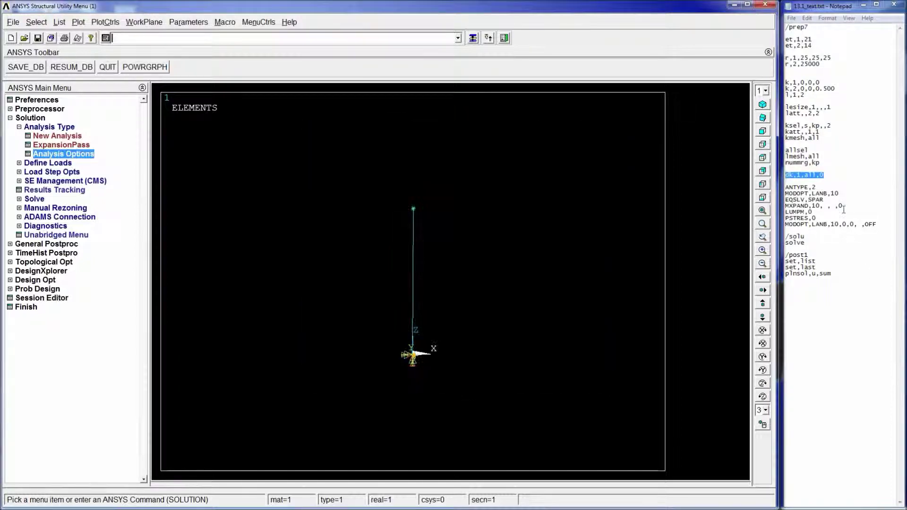
Copy the script's modal settings block from ANTYPE,2 to the last MODOPT line, and review the latest commands in the session log file
{"action": "left_click_drag", "start_coordinate": [831, 182], "coordinate": [870, 223]}
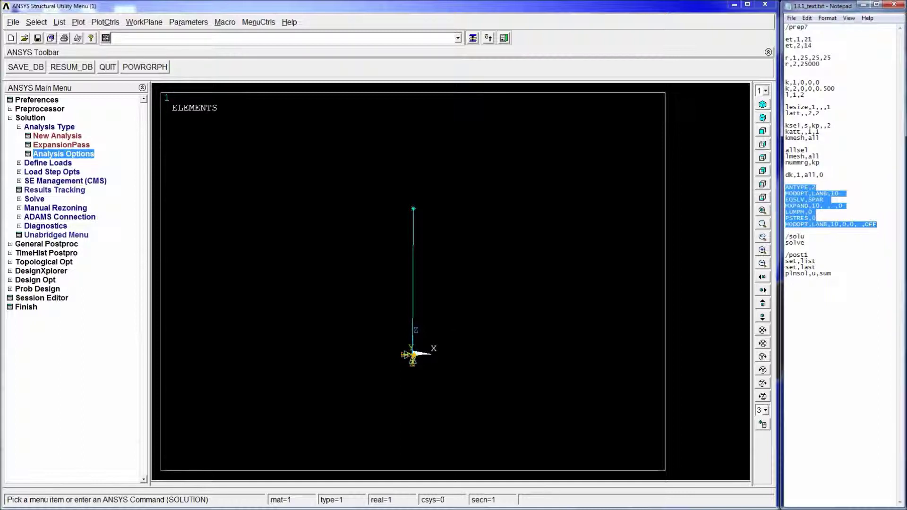
{"action": "left_click", "coordinate": [65, 23]}
{"action": "mouse_move", "coordinate": [76, 35]}
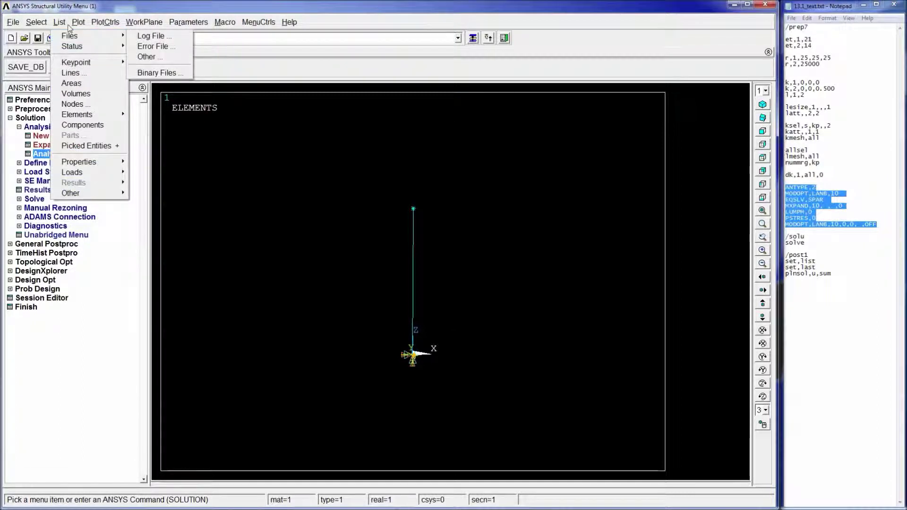
{"action": "left_click", "coordinate": [150, 36]}
{"action": "scroll", "coordinate": [474, 154], "scroll_direction": "down", "scroll_amount": 15}
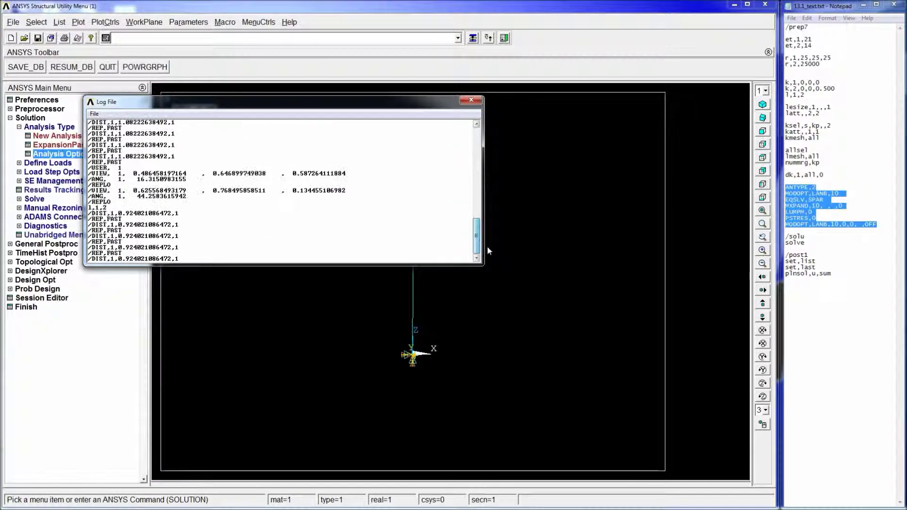
{"action": "scroll", "coordinate": [475, 155], "scroll_direction": "down", "scroll_amount": 20}
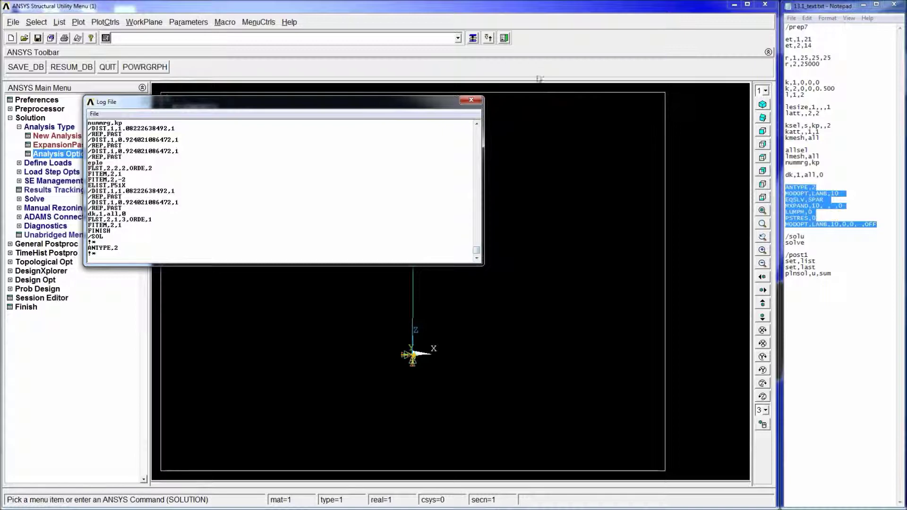
{"action": "left_click", "coordinate": [478, 104]}
Run the copied modal settings block with Block Lanczos and 10 modes, and check and accept the modal analysis options
{"action": "left_click", "coordinate": [299, 38]}
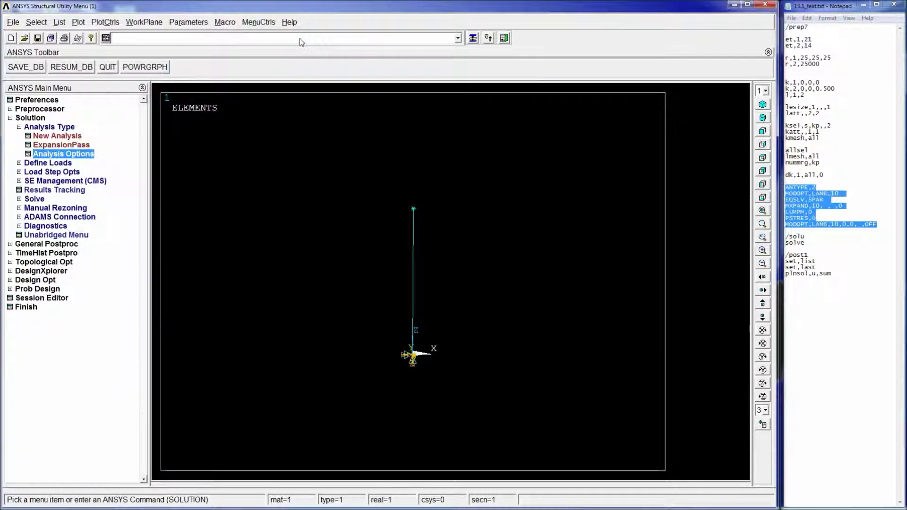
{"action": "type", "text": "ANTYPE,2 MODOPT,LANB,10 EQSLV,SPAR MXPAND,10, , ,0 LUMPM,0 PSTRES,0 MODOPT,LANB,10,0,0, ,OFF"}
{"action": "key", "text": "Return"}
{"action": "left_click", "coordinate": [66, 155]}
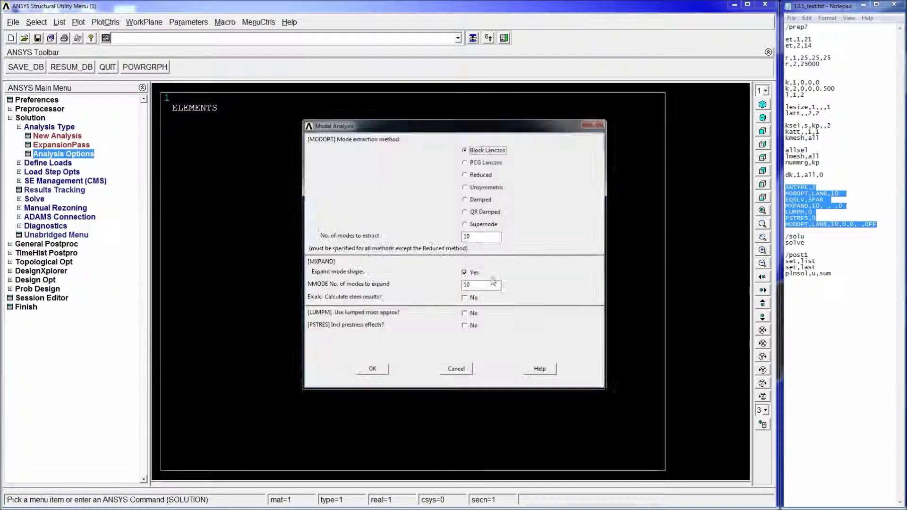
{"action": "left_click", "coordinate": [372, 369]}
{"action": "left_click", "coordinate": [387, 294]}
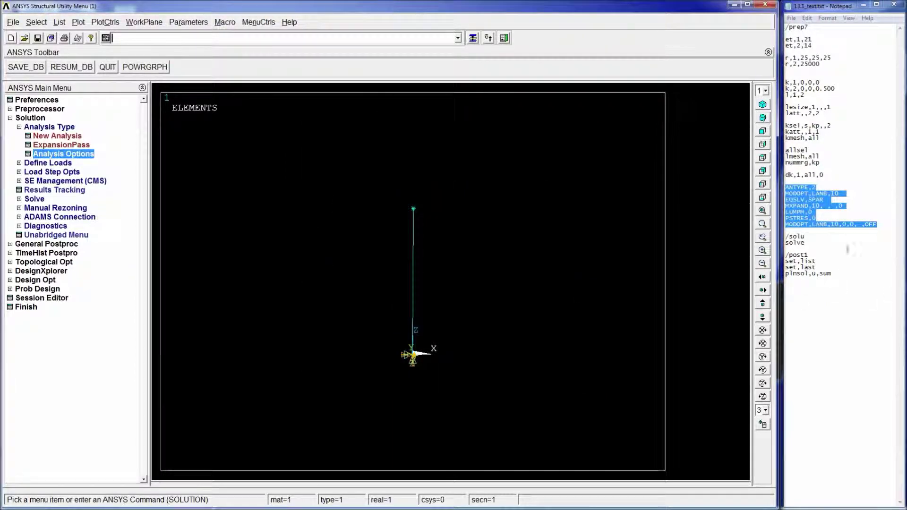
Solve the modal analysis by running /solu and solve from the script, and dismiss the notification
{"action": "left_click_drag", "start_coordinate": [823, 224], "coordinate": [825, 248]}
{"action": "key", "text": "ctrl+c"}
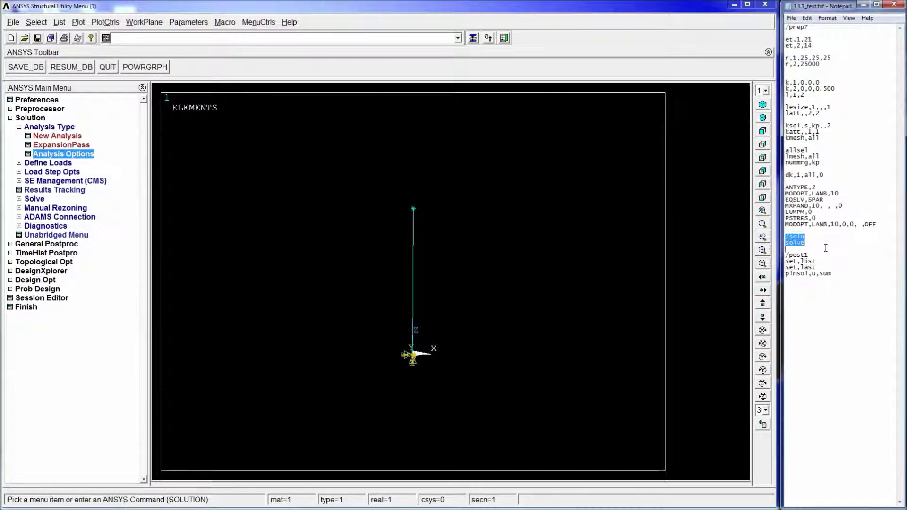
{"action": "left_click", "coordinate": [229, 37]}
{"action": "key", "text": "ctrl+v"}
{"action": "key", "text": "Return"}
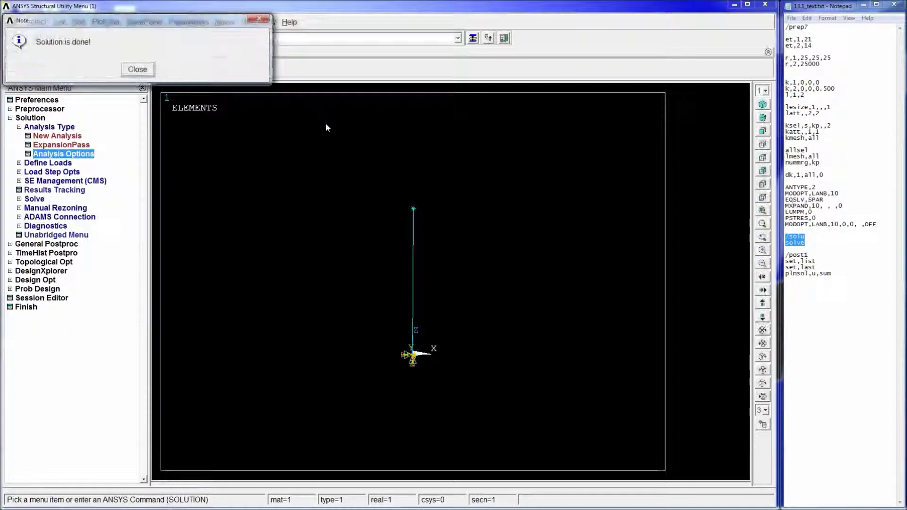
{"action": "left_click", "coordinate": [137, 69]}
Enter the general postprocessor and list the result sets by running /post1 and set,list from the script, closing the listing
{"action": "mouse_move", "coordinate": [785, 255]}
{"action": "left_mouse_down"}
{"action": "mouse_move", "coordinate": [830, 262]}
{"action": "mouse_move", "coordinate": [785, 255]}
{"action": "left_mouse_up"}
{"action": "left_click", "coordinate": [821, 256]}
{"action": "left_click", "coordinate": [822, 260]}
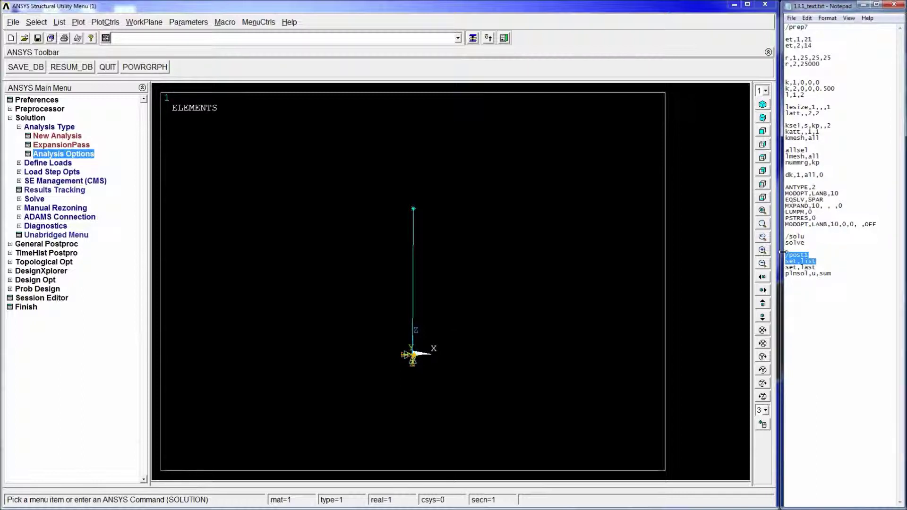
{"action": "left_click", "coordinate": [46, 244]}
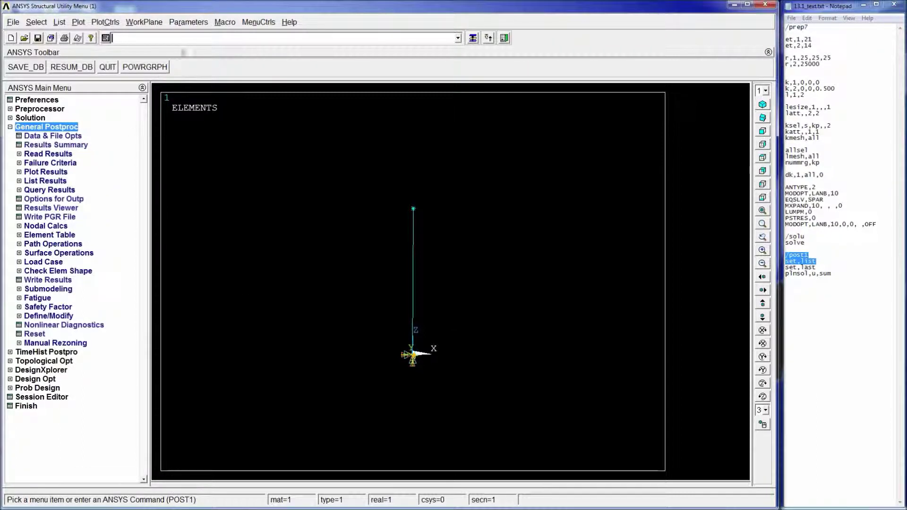
{"action": "left_click", "coordinate": [187, 39]}
{"action": "type", "text": "/post1set,list"}
{"action": "key", "text": "Return"}
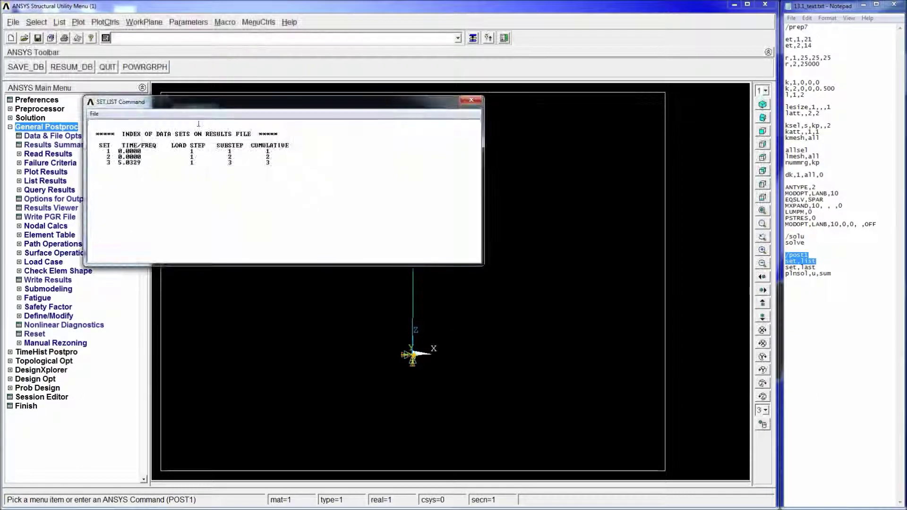
{"action": "left_click", "coordinate": [470, 100]}
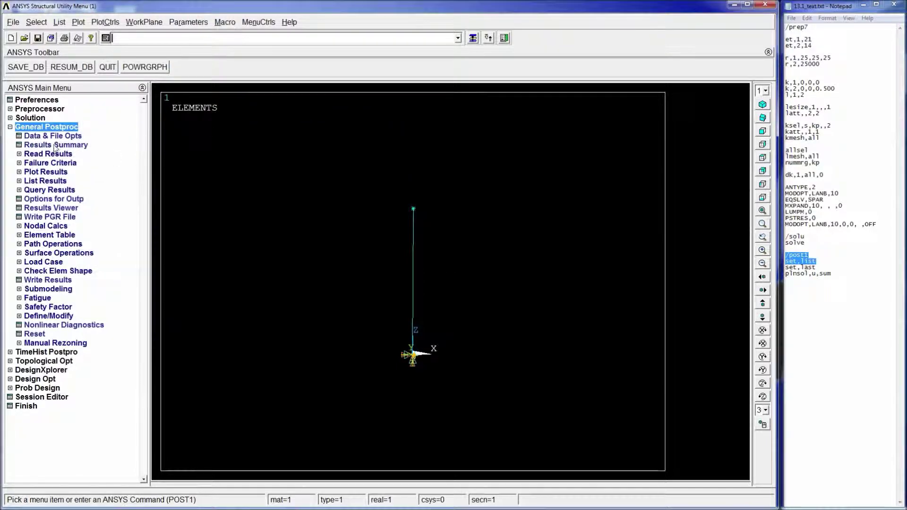
View the data sets available for reading by pick, and list the result sets again with /post1 and set,list
{"action": "left_click", "coordinate": [47, 154]}
{"action": "left_click", "coordinate": [54, 198]}
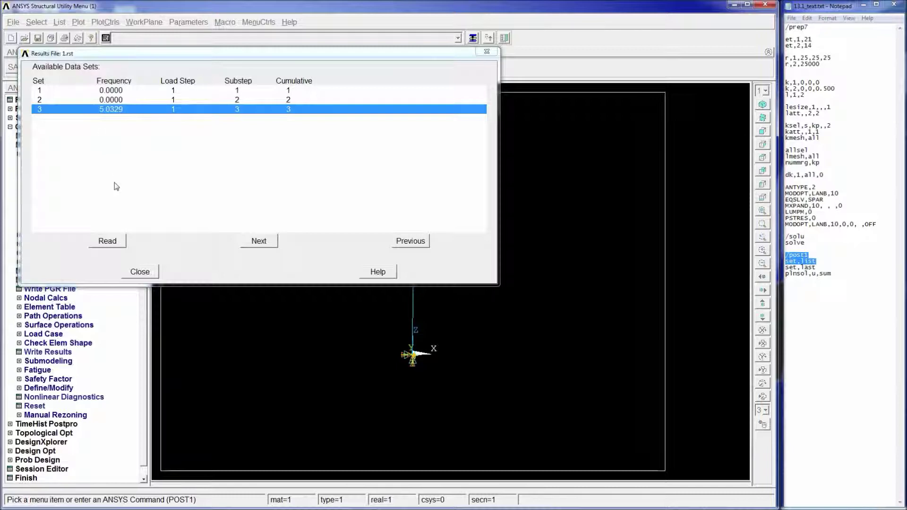
{"action": "left_click", "coordinate": [141, 271]}
{"action": "type", "text": "/post1set,list"}
{"action": "key", "text": "Return"}
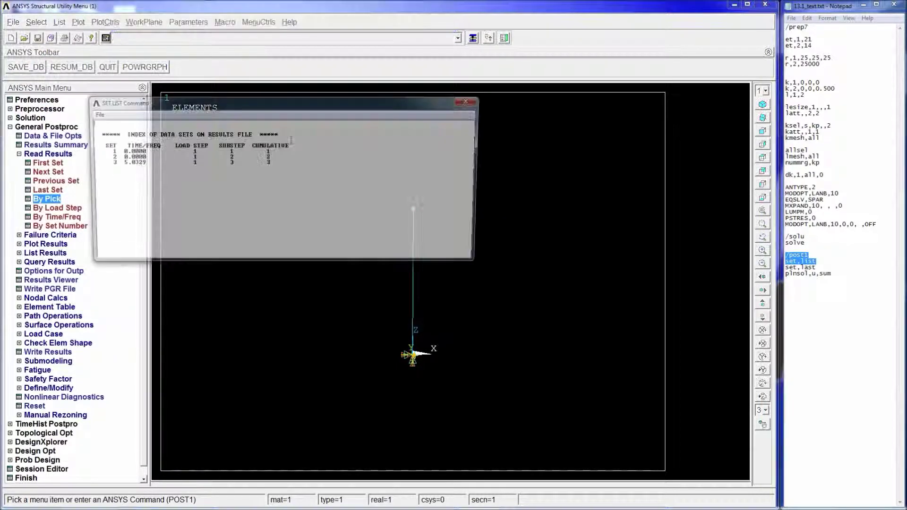
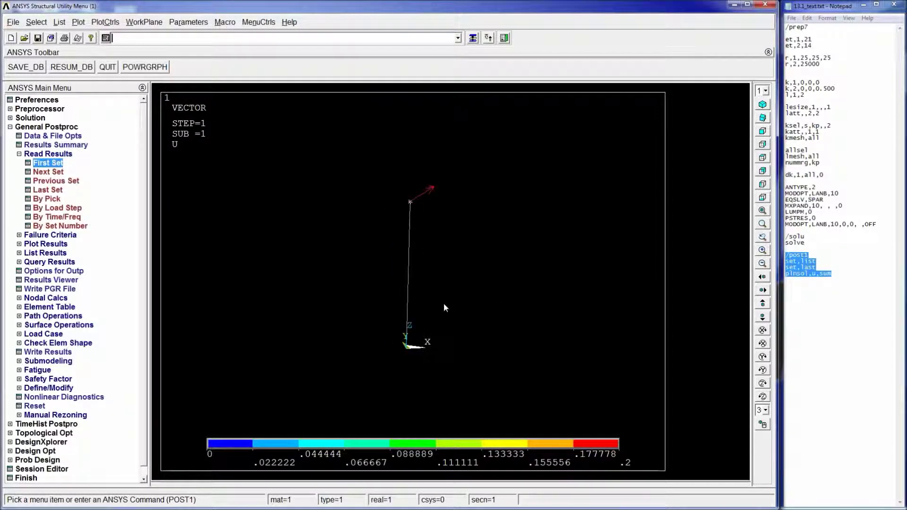
Read the second and third result sets and plot each mode's displacement vectors with plvect,u
{"action": "right_click_drag", "start_coordinate": [438, 304], "coordinate": [399, 287], "text": "ctrl"}
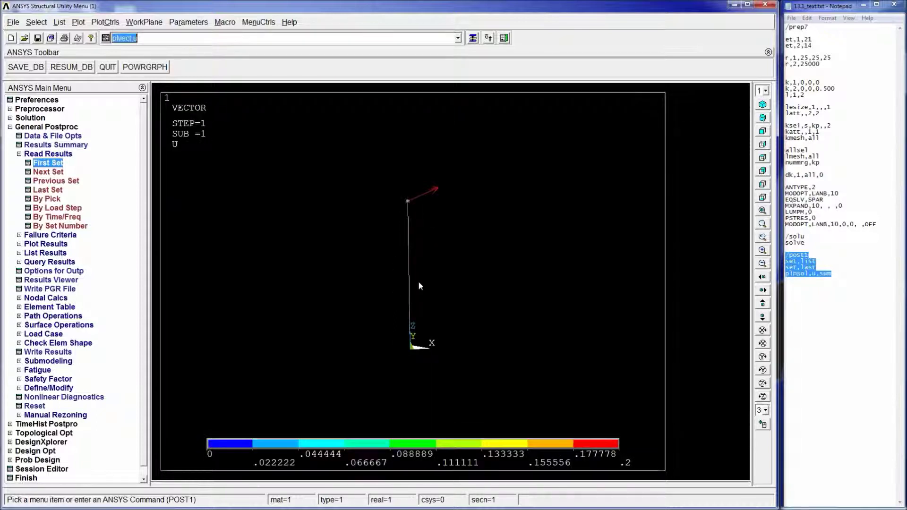
{"action": "type", "text": "plvect,u"}
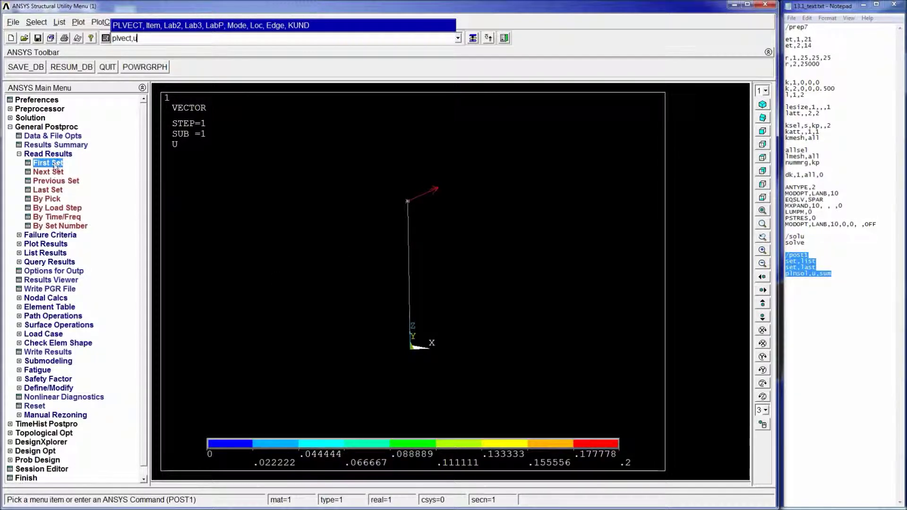
{"action": "left_click", "coordinate": [53, 171]}
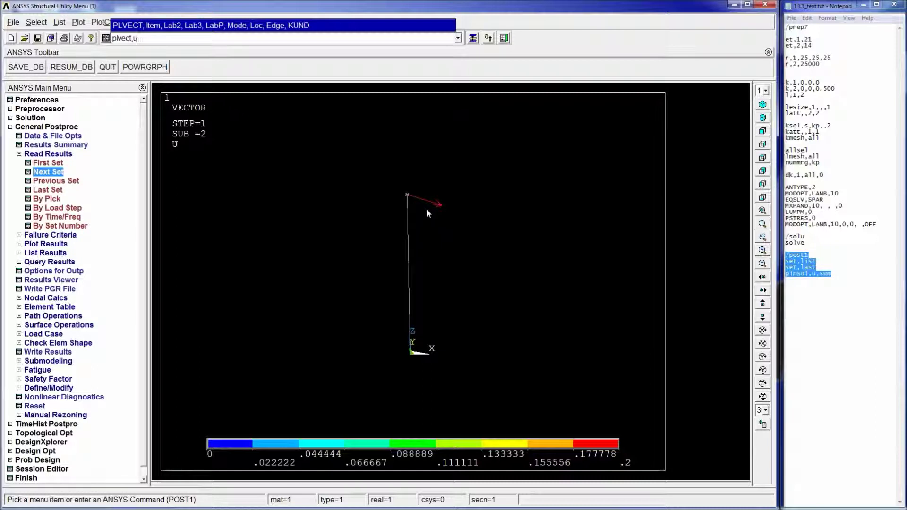
{"action": "left_click", "coordinate": [53, 175]}
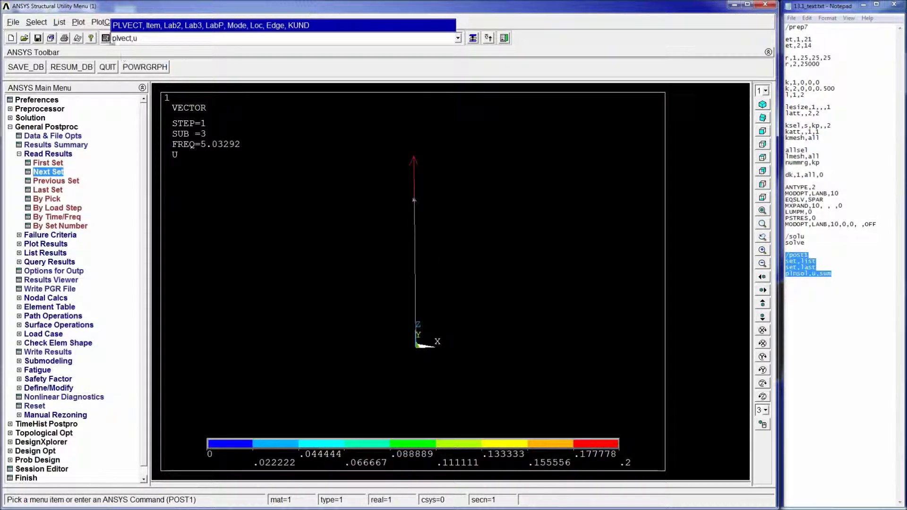
Animate the third result set's mode shape as the DOF solution Def + undeformed, closing the animation after viewing it
{"action": "left_click", "coordinate": [105, 22]}
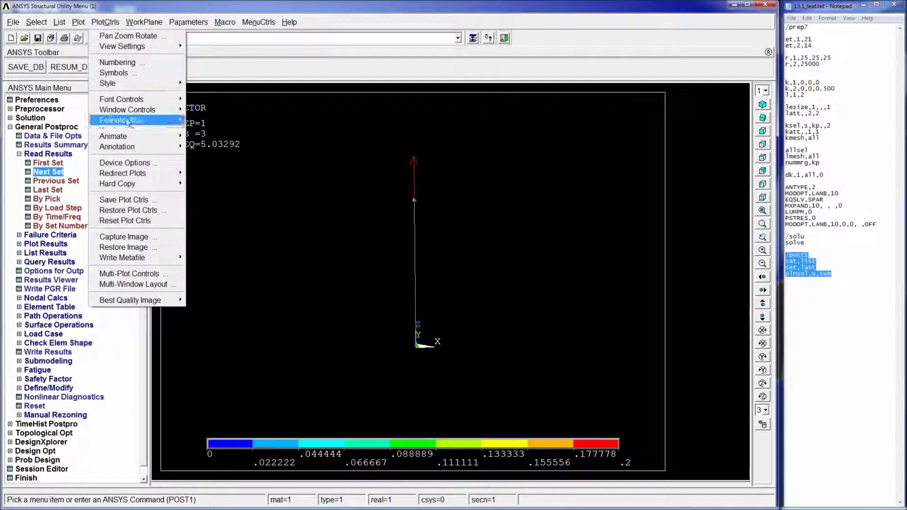
{"action": "mouse_move", "coordinate": [130, 138]}
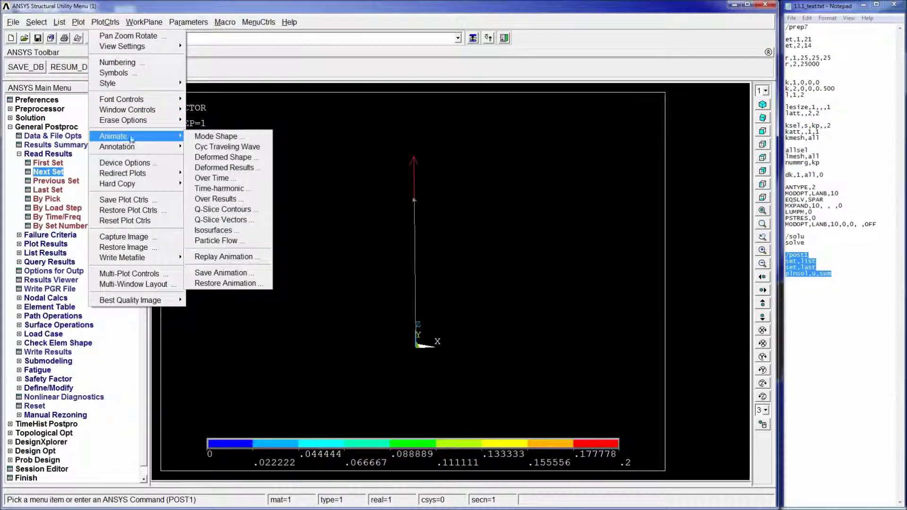
{"action": "left_click", "coordinate": [209, 137]}
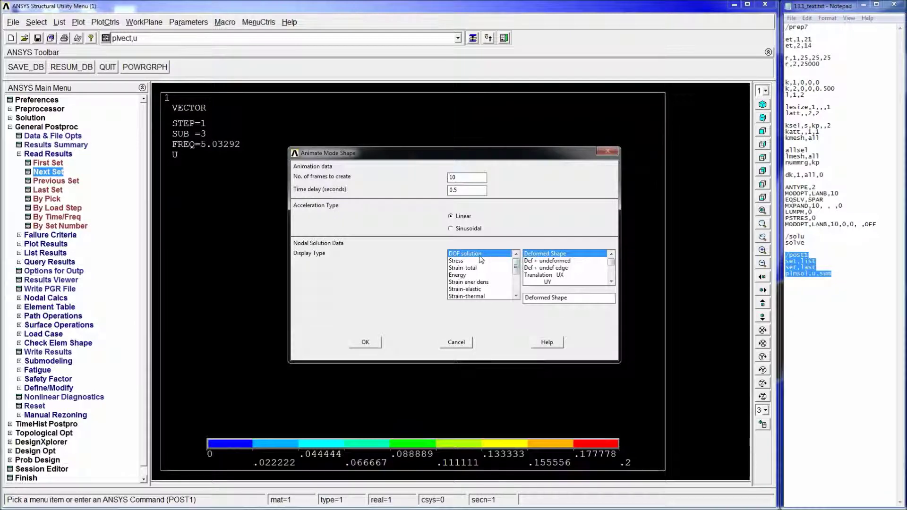
{"action": "left_click", "coordinate": [567, 261]}
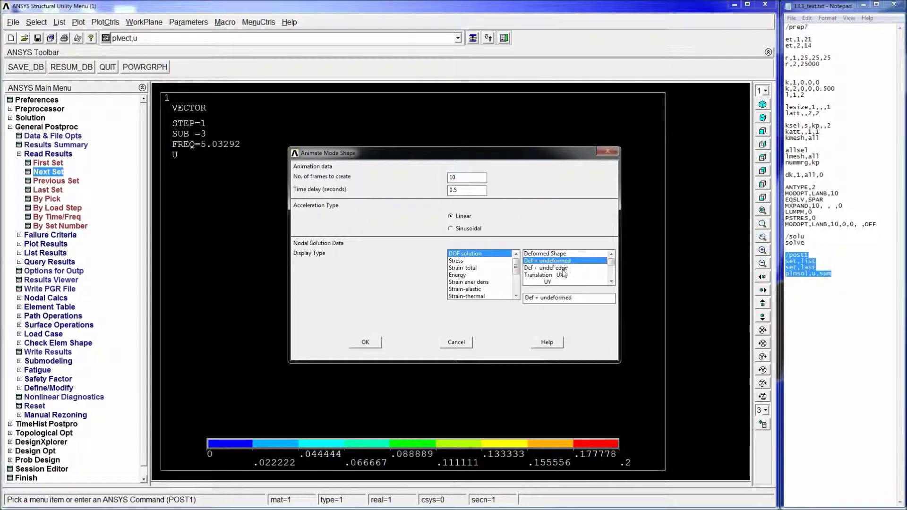
{"action": "left_click", "coordinate": [373, 348]}
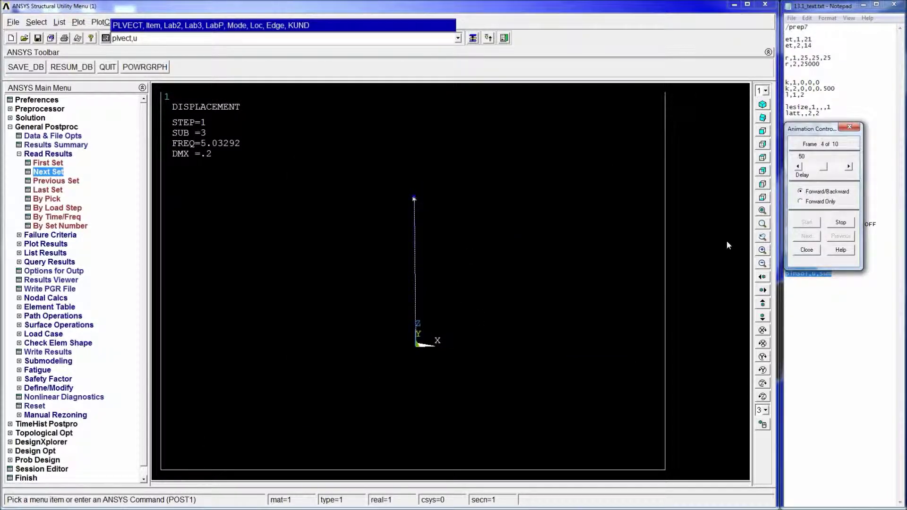
{"action": "left_click", "coordinate": [841, 222]}
{"action": "left_click", "coordinate": [807, 249]}
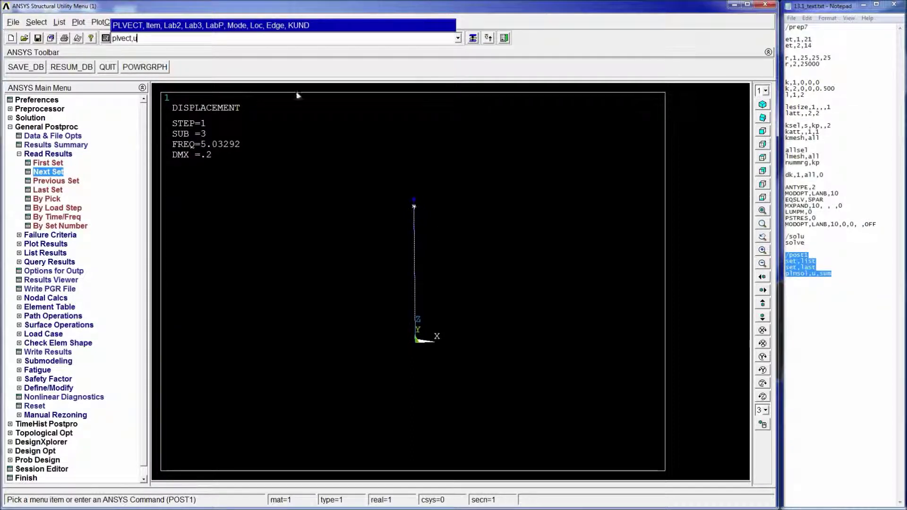
Set the displacement scaling to true scale by running /dscale,1,1
{"action": "left_click_drag", "start_coordinate": [138, 39], "coordinate": [118, 41]}
{"action": "key", "text": "BackSpace"}
{"action": "key", "text": "BackSpace"}
{"action": "key", "text": "BackSpace"}
{"action": "key", "text": "BackSpace"}
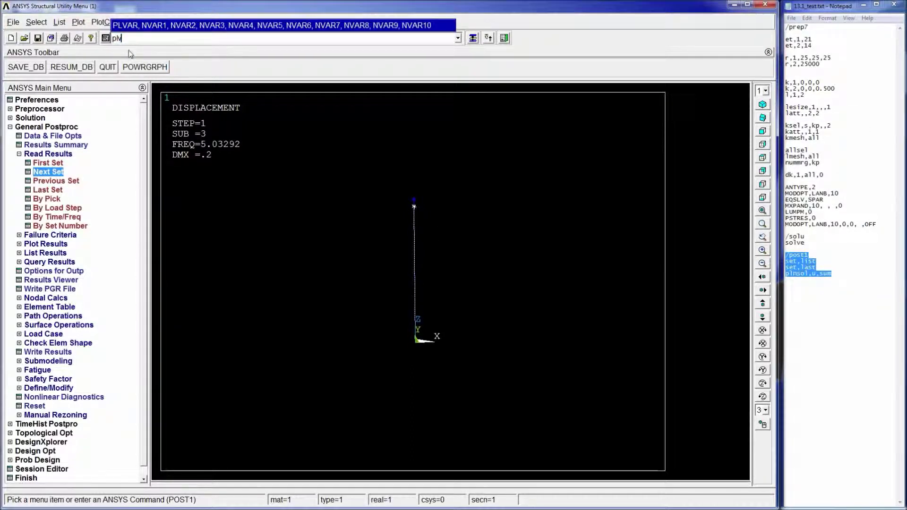
{"action": "type", "text": "d"}
{"action": "key", "text": "BackSpace"}
{"action": "type", "text": "/dscale,1,1"}
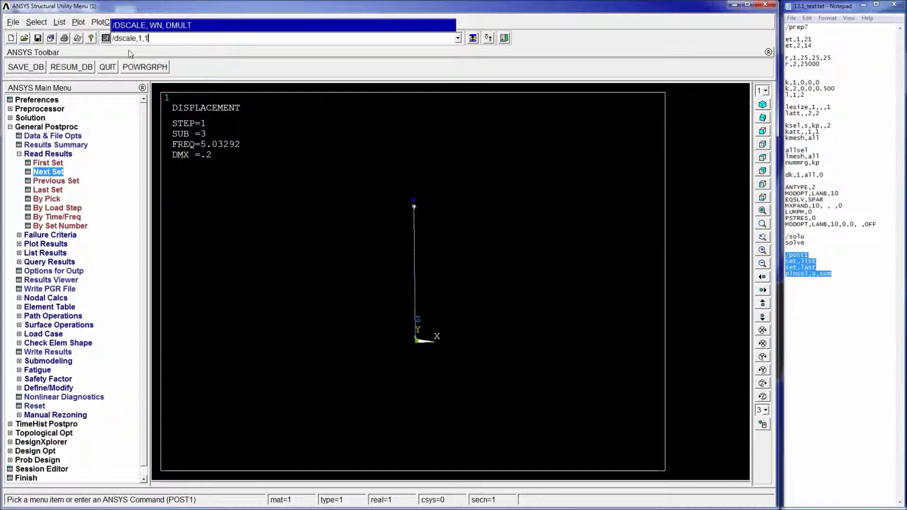
{"action": "key", "text": "Return"}
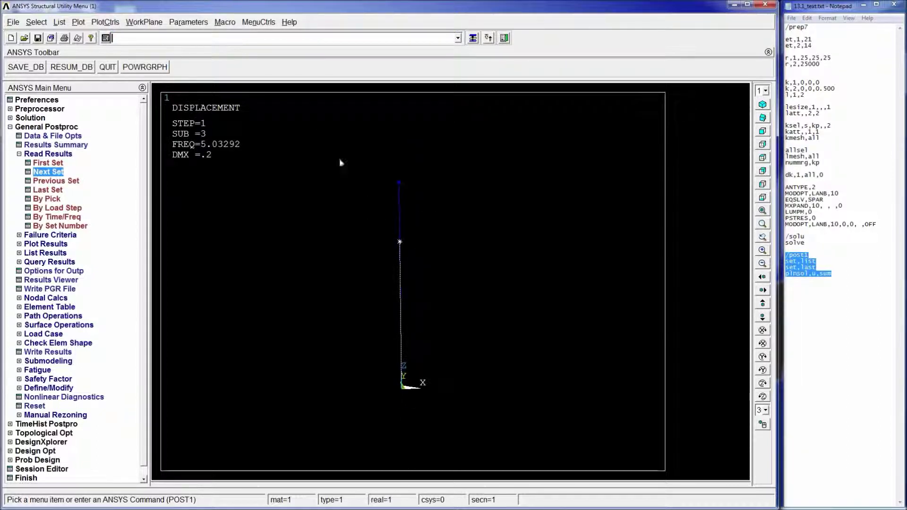
{"action": "left_click", "coordinate": [104, 22]}
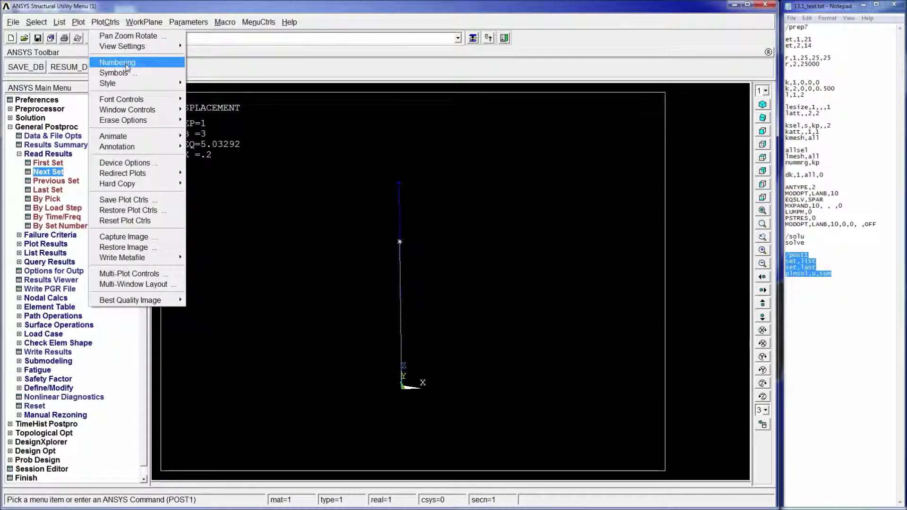
{"action": "left_click", "coordinate": [117, 61]}
{"action": "left_click", "coordinate": [458, 282]}
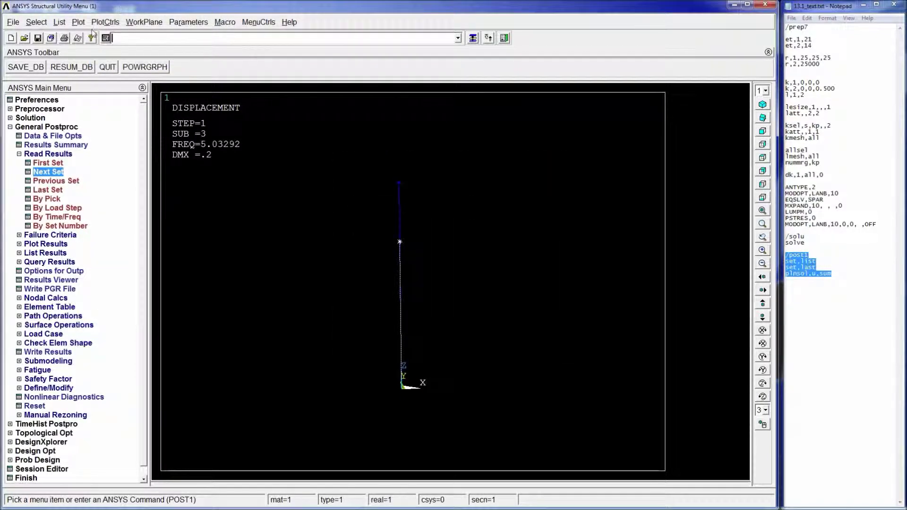
Animate the third result set's mode shape using the DOF solution USUM, and close the animation after viewing it
{"action": "left_click", "coordinate": [104, 21]}
{"action": "mouse_move", "coordinate": [131, 137]}
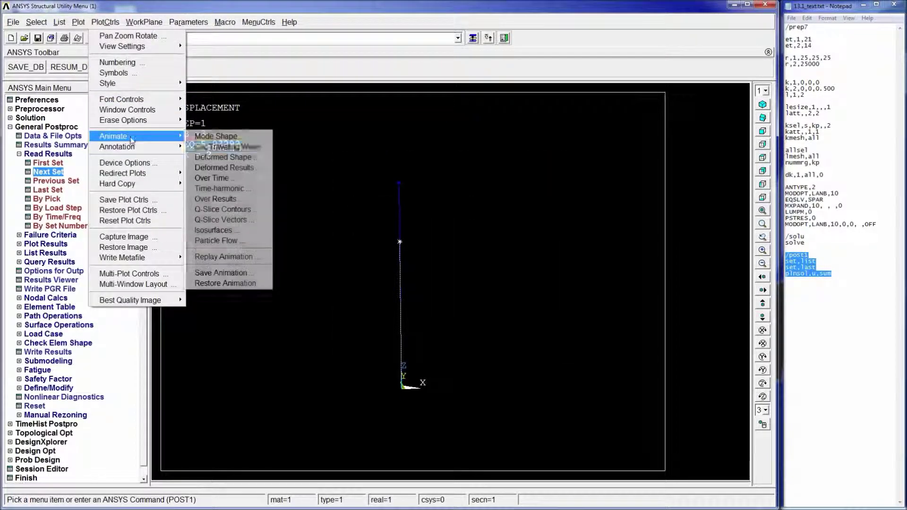
{"action": "left_click", "coordinate": [245, 137]}
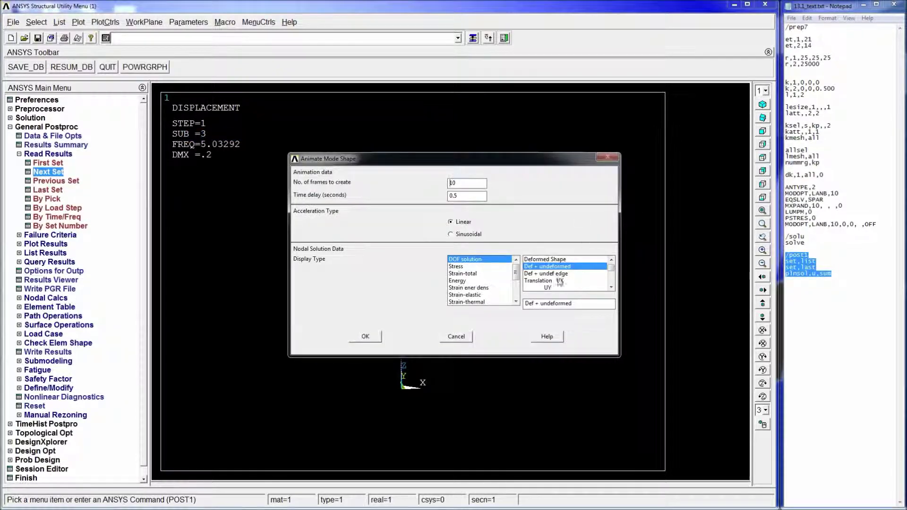
{"action": "left_click", "coordinate": [610, 287]}
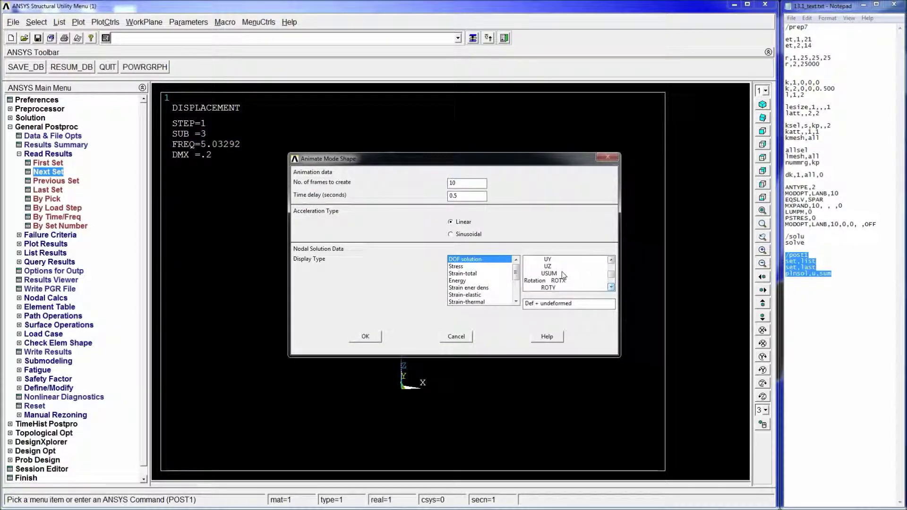
{"action": "left_click", "coordinate": [556, 276]}
{"action": "left_click", "coordinate": [365, 335]}
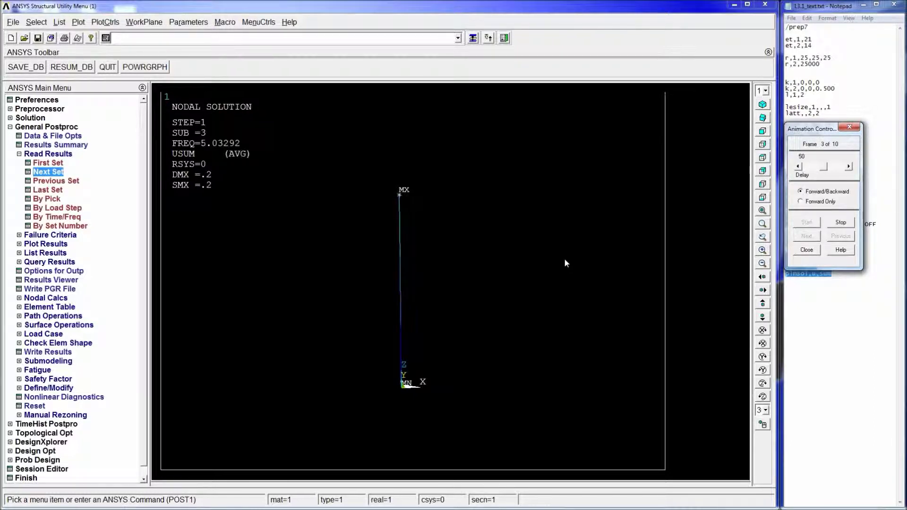
{"action": "left_click", "coordinate": [840, 223]}
{"action": "left_click", "coordinate": [807, 250]}
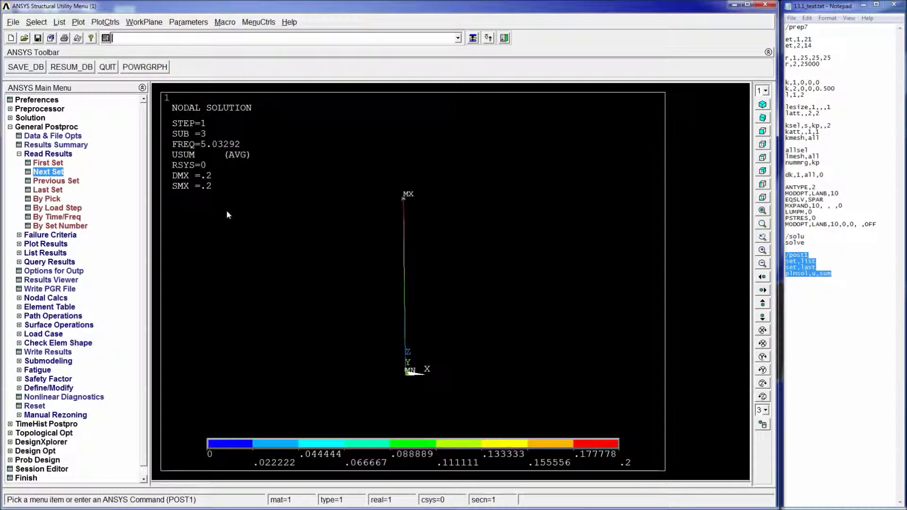
Read the first result set and animate its mode shape with USUM, closing the animation after viewing it
{"action": "left_click", "coordinate": [47, 163]}
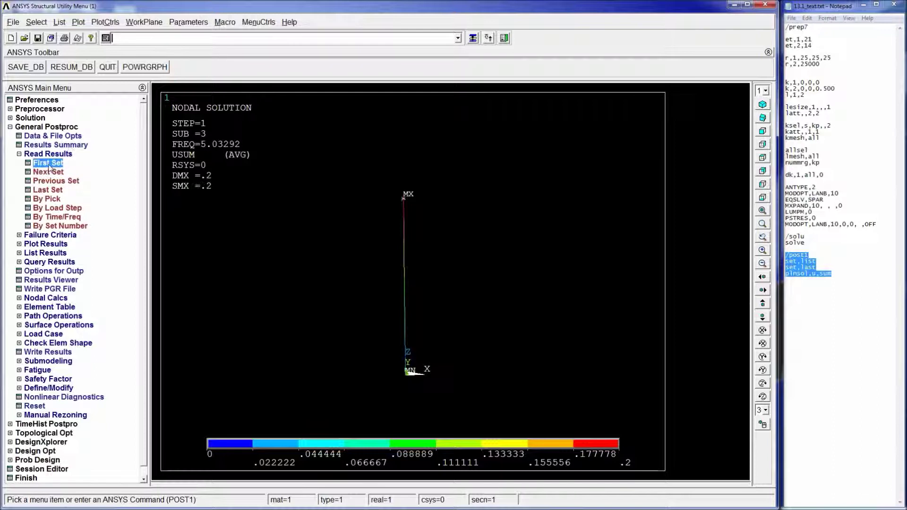
{"action": "left_click", "coordinate": [105, 23]}
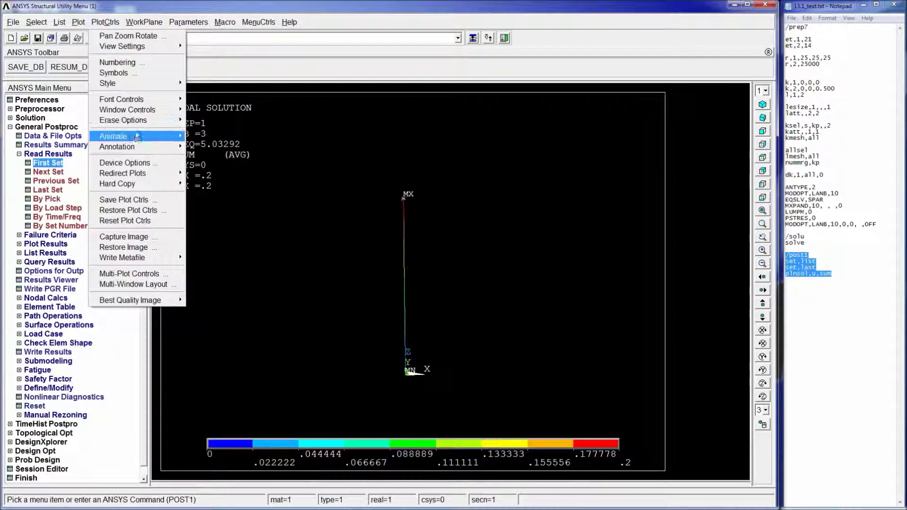
{"action": "mouse_move", "coordinate": [141, 136]}
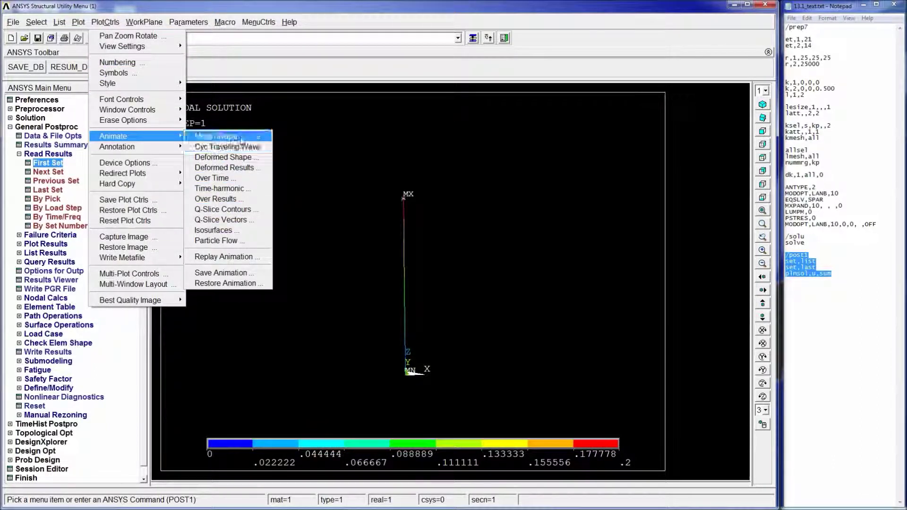
{"action": "left_click", "coordinate": [216, 136]}
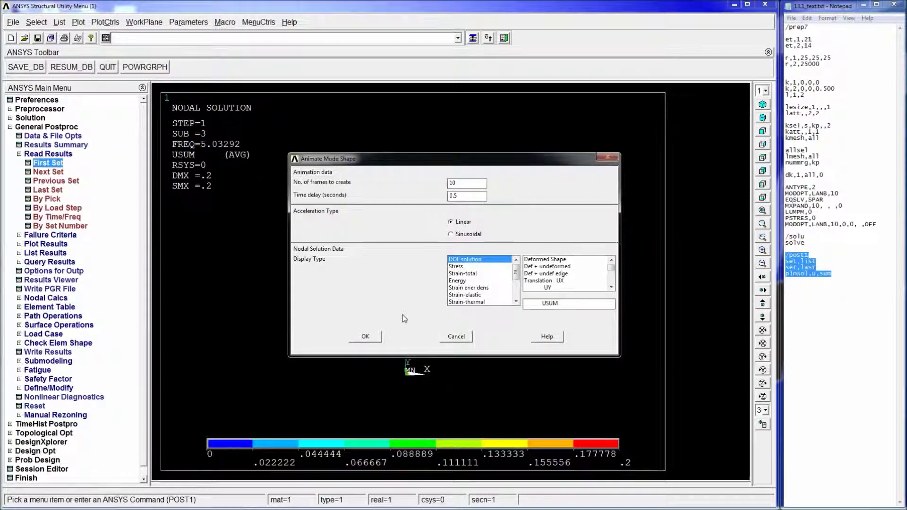
{"action": "left_click", "coordinate": [365, 336]}
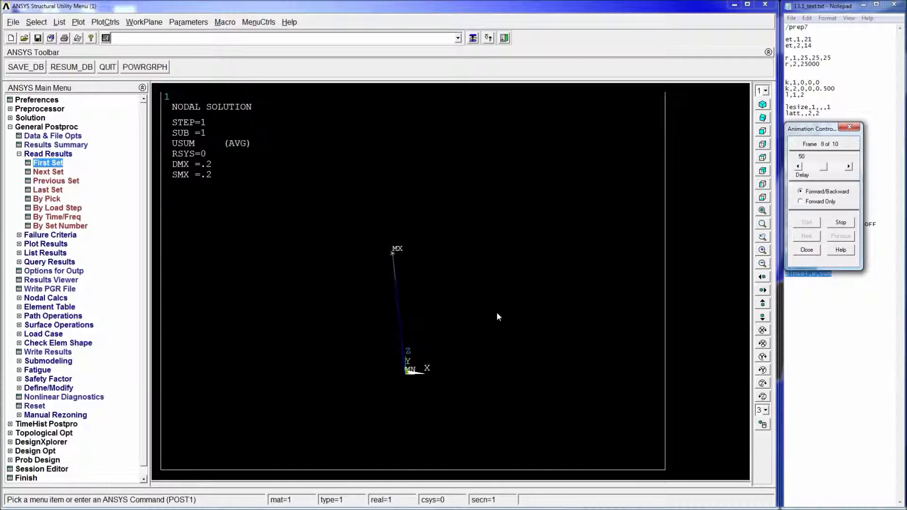
{"action": "left_click", "coordinate": [840, 222]}
{"action": "left_click", "coordinate": [813, 251]}
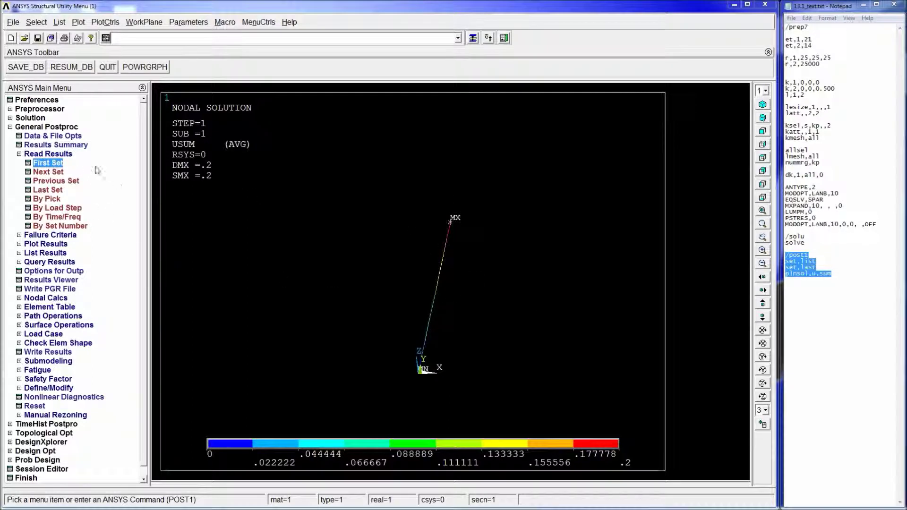
Read the last result set and note its frequency, 5.03292, below the script in Notepad
{"action": "left_click", "coordinate": [48, 190]}
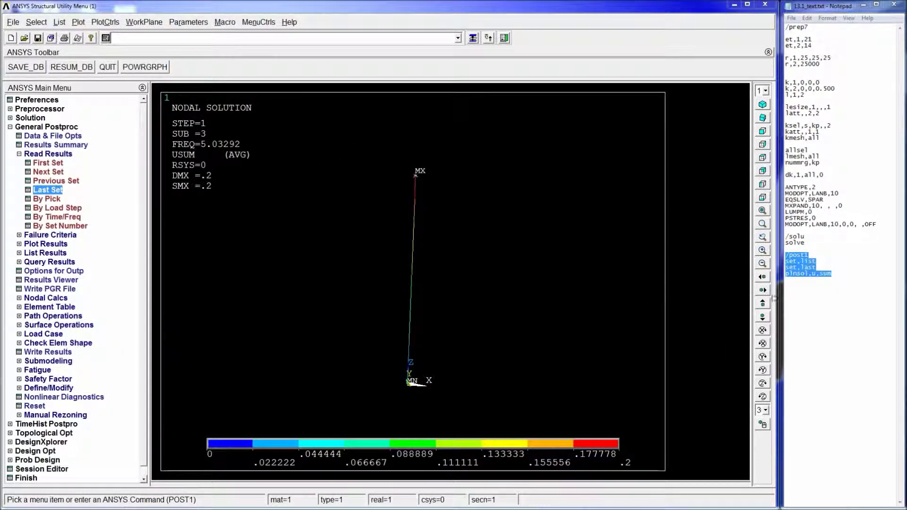
{"action": "left_click", "coordinate": [827, 307]}
{"action": "type", "text": "5."}
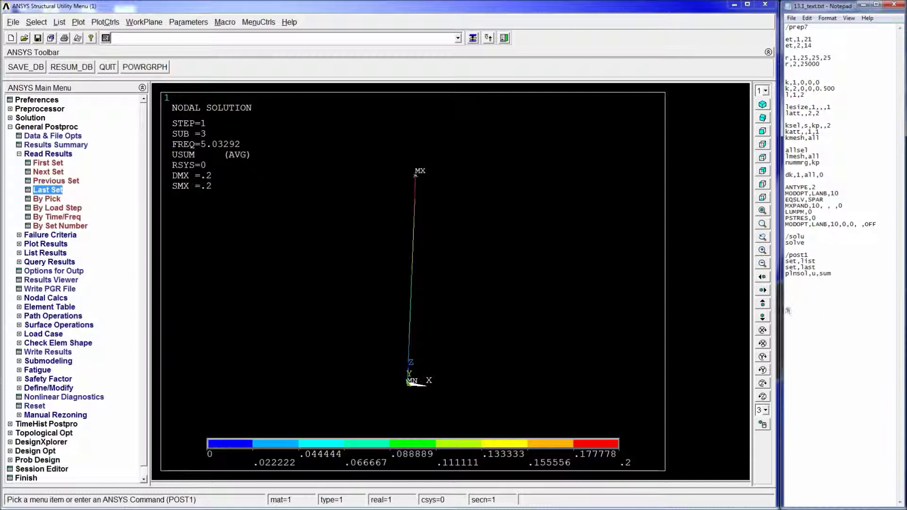
{"action": "type", "text": "03292"}
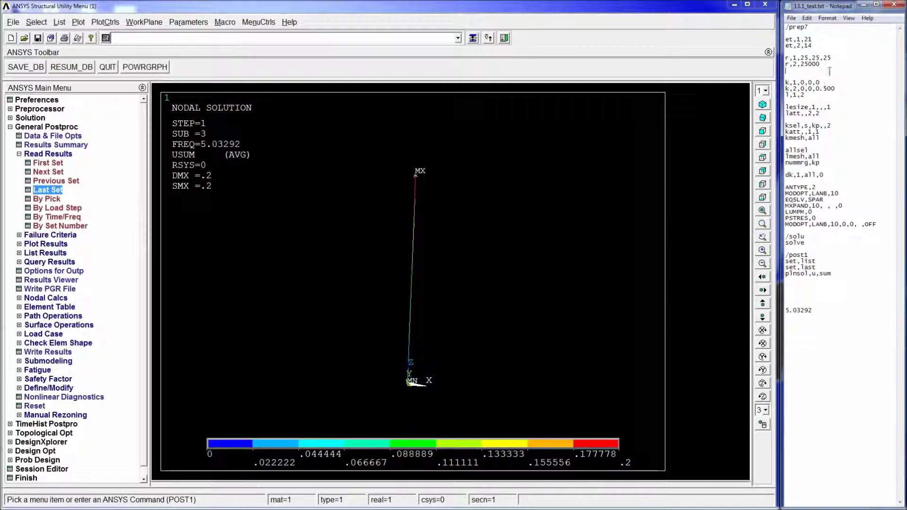
Change the spring's real constant line in the script to r,2,35000
{"action": "key", "text": "BackSpace"}
{"action": "key", "text": "BackSpace"}
{"action": "key", "text": "BackSpace"}
{"action": "key", "text": "BackSpace"}
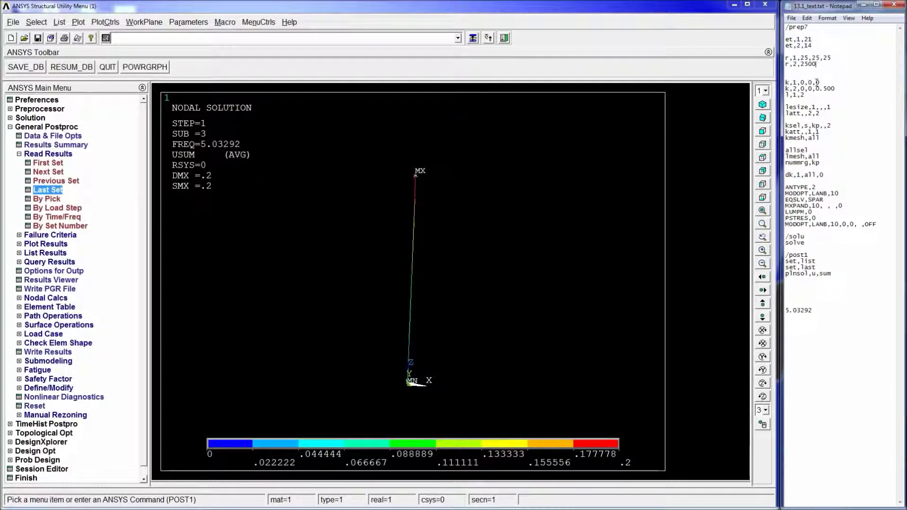
{"action": "key", "text": "BackSpace"}
{"action": "type", "text": "50"}
{"action": "type", "text": "35"}
{"action": "left_click_drag", "start_coordinate": [848, 275], "coordinate": [788, 19]}
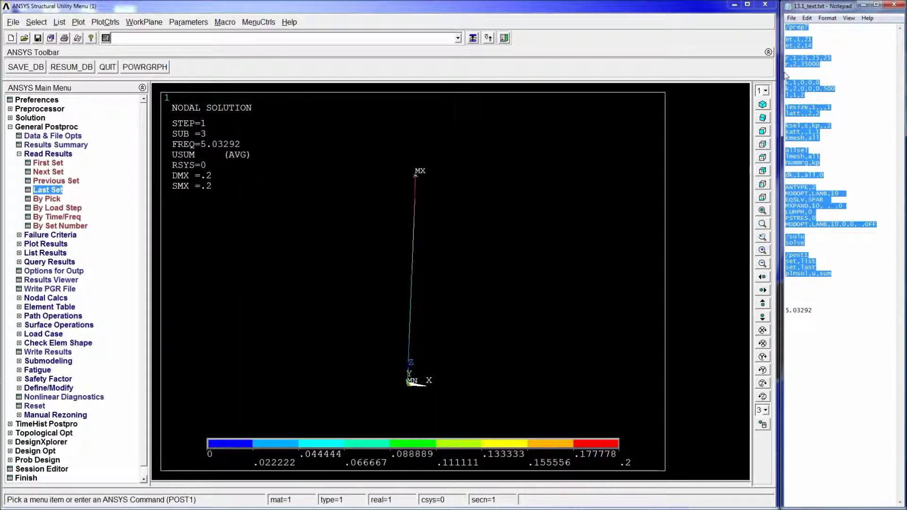
{"action": "left_click", "coordinate": [360, 40]}
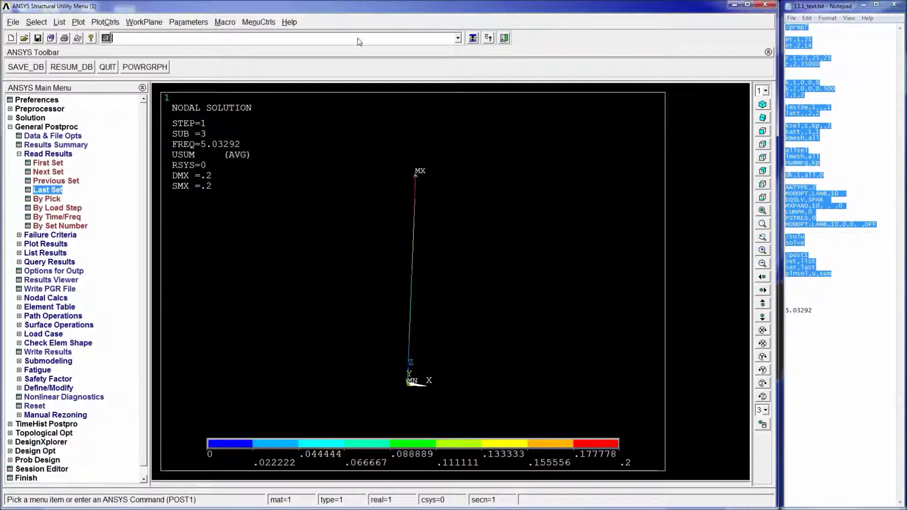
{"action": "key", "text": "ctrl+v"}
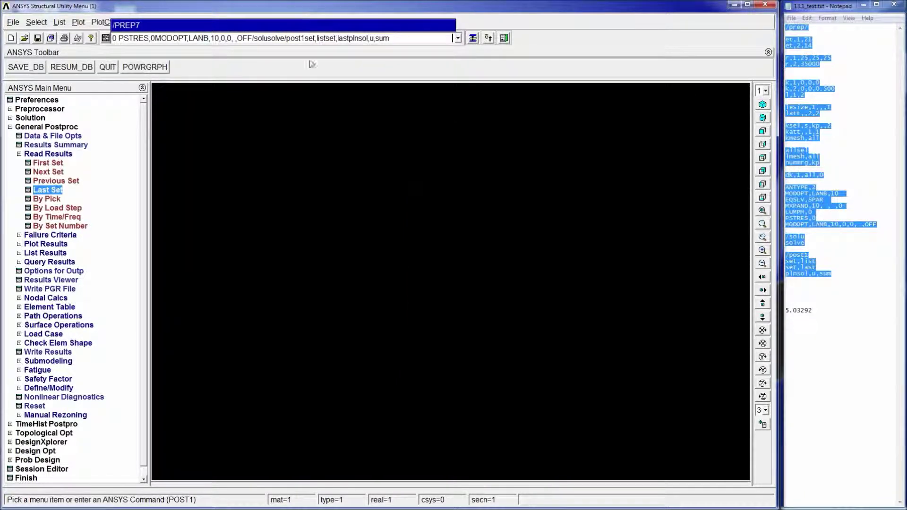
{"action": "triple_click", "coordinate": [398, 40]}
{"action": "key", "text": "BackSpace"}
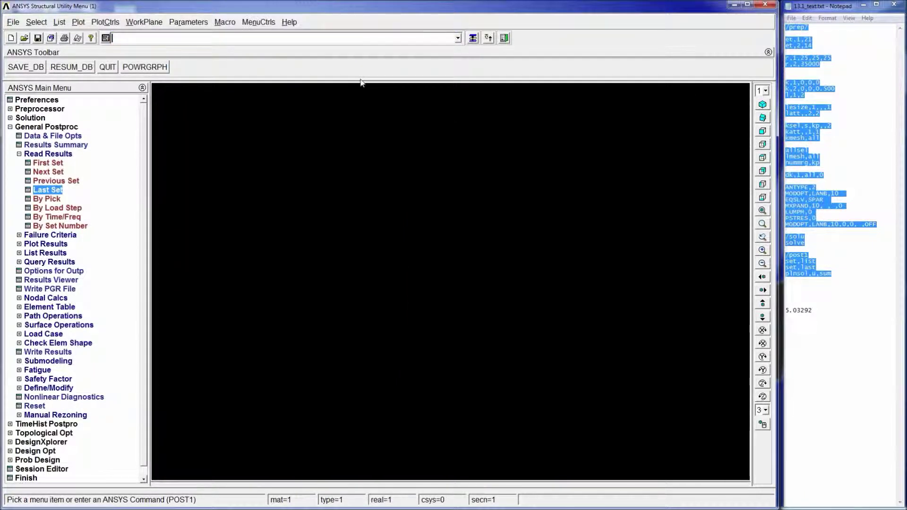
Finish the current processor and clear the database with /clear, confirming the reset
{"action": "scroll", "coordinate": [143, 434], "scroll_direction": "down", "scroll_amount": 1}
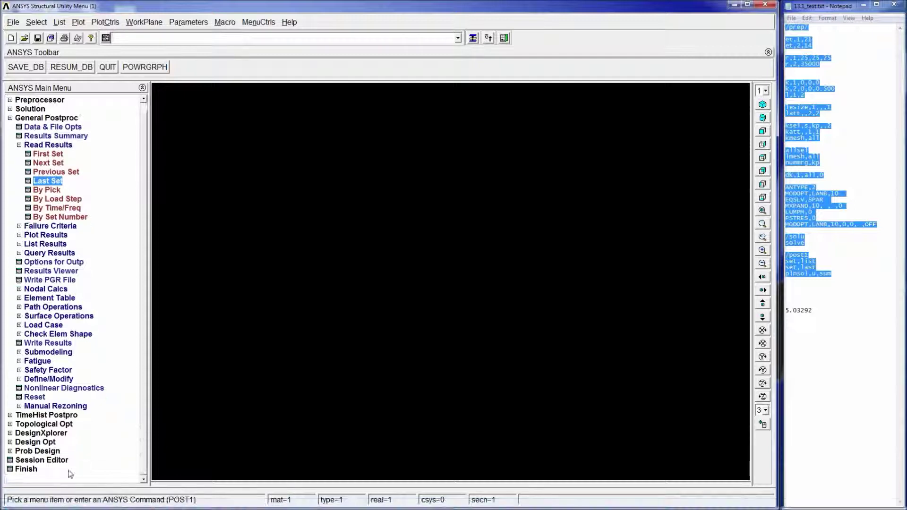
{"action": "left_click", "coordinate": [34, 471]}
{"action": "type", "text": "/clear"}
{"action": "key", "text": "Return"}
{"action": "key", "text": "Return"}
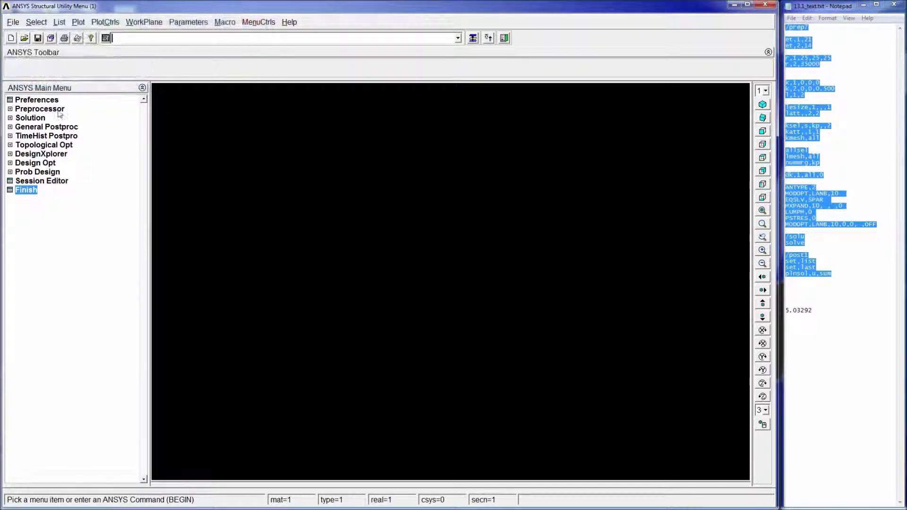
{"action": "left_click", "coordinate": [59, 110]}
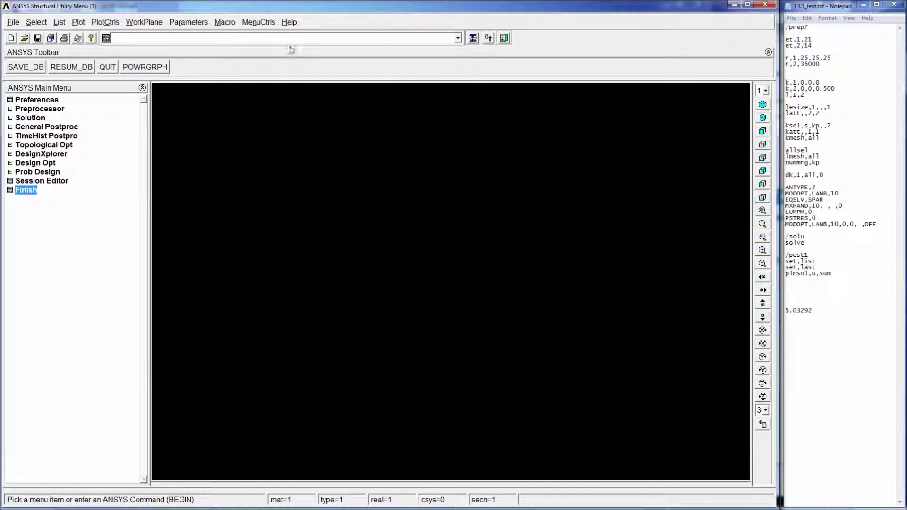
Copy the whole script from /prep7 to plnsol,u,sum with spring line r,2,35000 and run it in ANSYS
{"action": "left_click_drag", "start_coordinate": [834, 277], "coordinate": [766, 24]}
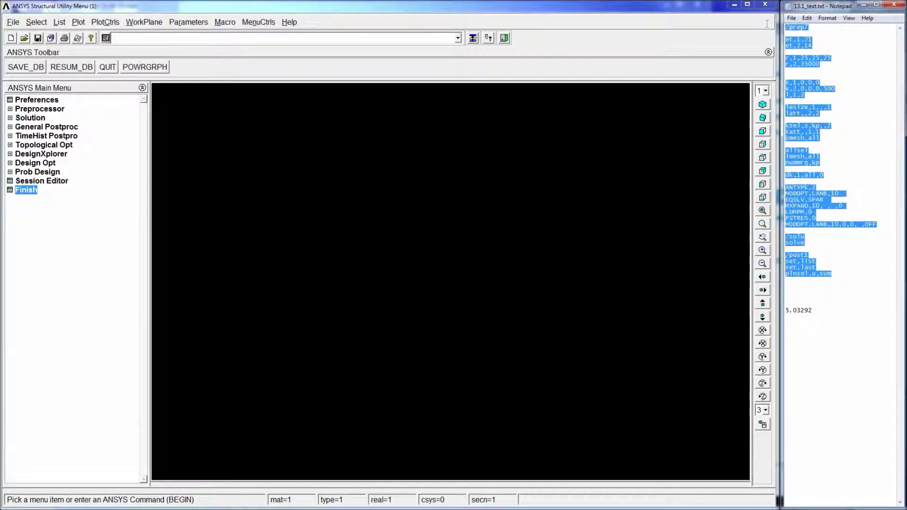
{"action": "right_click", "coordinate": [821, 82]}
{"action": "left_click", "coordinate": [826, 112]}
{"action": "left_click", "coordinate": [363, 46]}
{"action": "key", "text": "ctrl+v"}
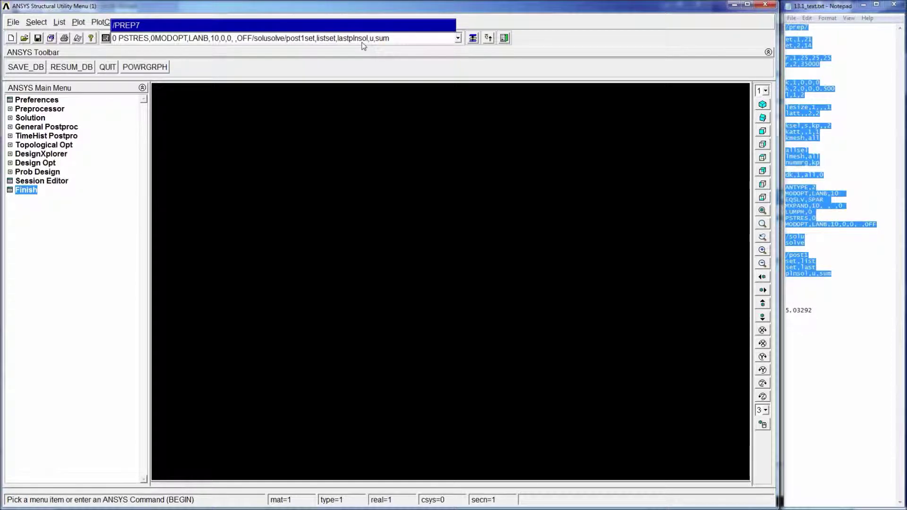
{"action": "key", "text": "Return"}
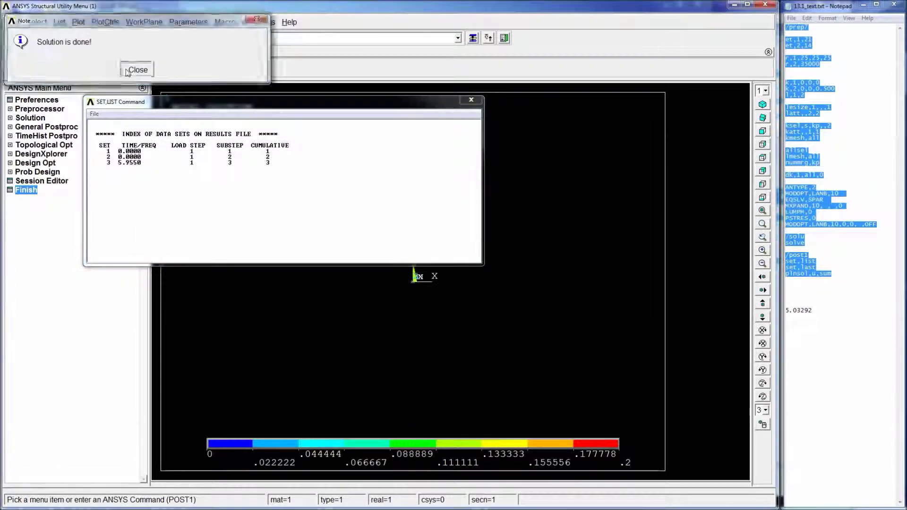
Dismiss the solution note and record the third set's frequency, 5.9550, under 5.03292 in Notepad
{"action": "left_click", "coordinate": [136, 70]}
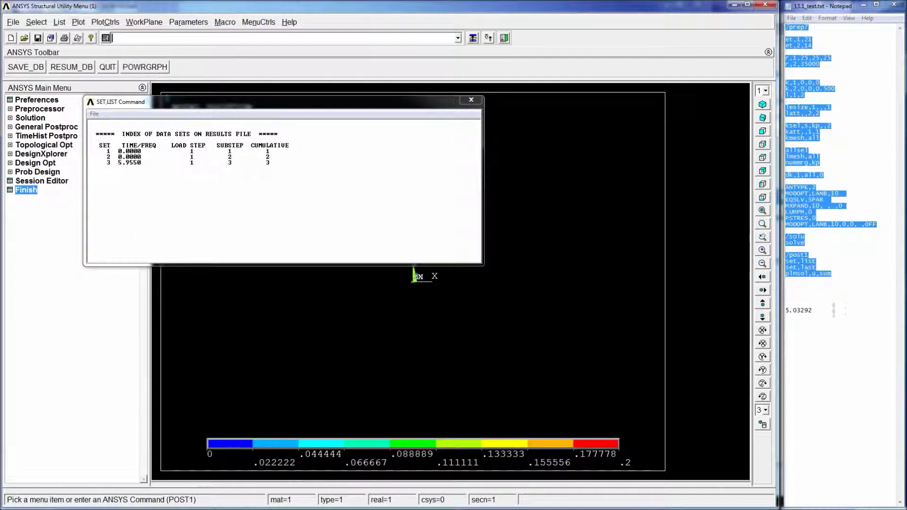
{"action": "left_click", "coordinate": [832, 318]}
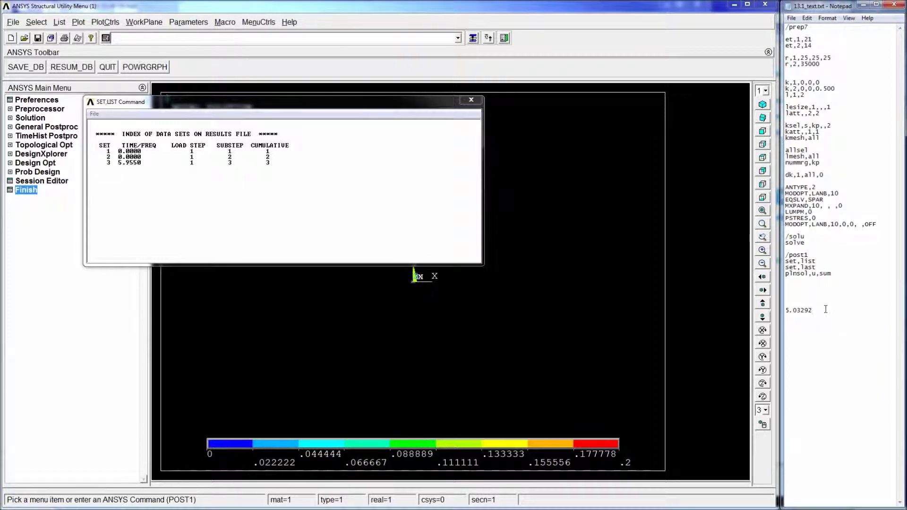
{"action": "type", "text": "5.955"}
Run the full script in ANSYS with spring line r,2,50000 and record the frequency 7.1176 below the other values in Notepad
{"action": "left_click_drag", "start_coordinate": [841, 275], "coordinate": [766, 38]}
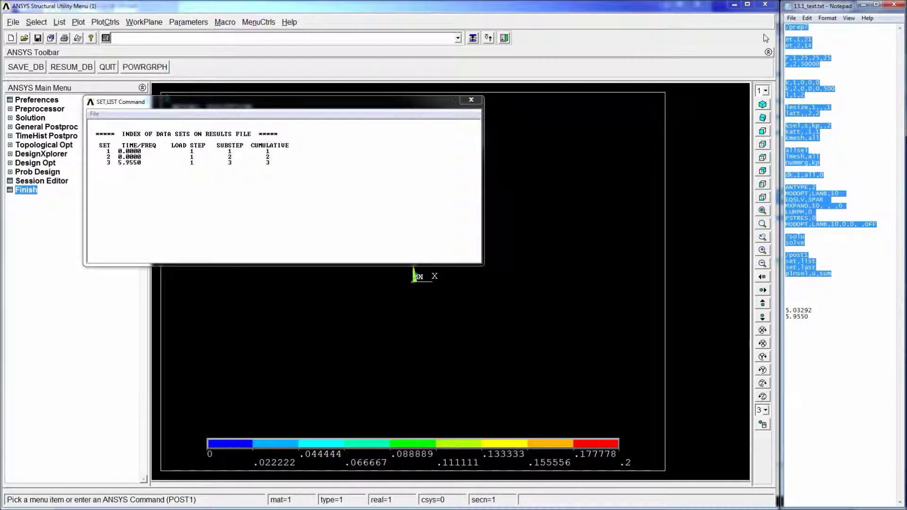
{"action": "left_click", "coordinate": [412, 36]}
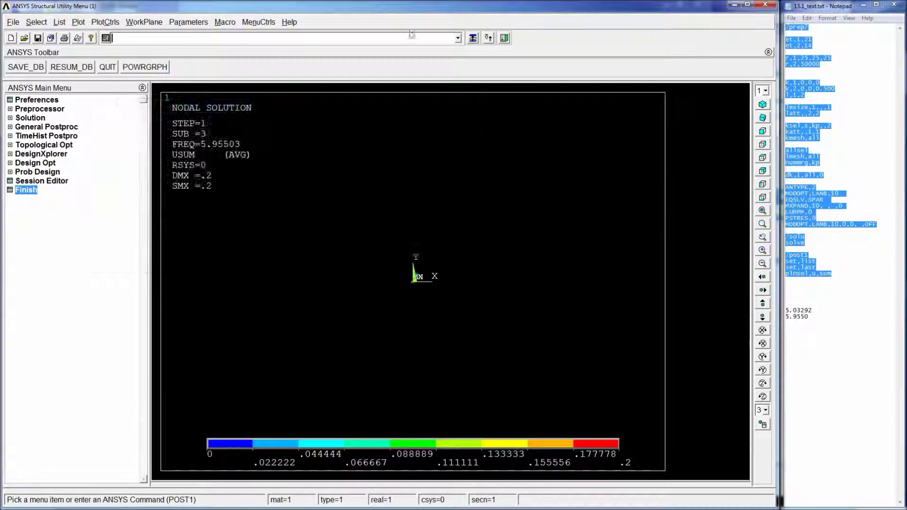
{"action": "key", "text": "ctrl+v"}
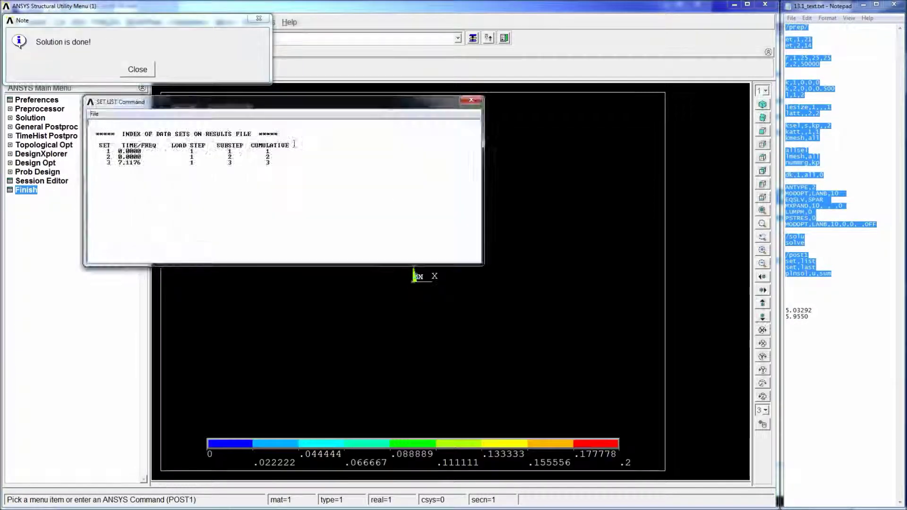
{"action": "left_click", "coordinate": [825, 315]}
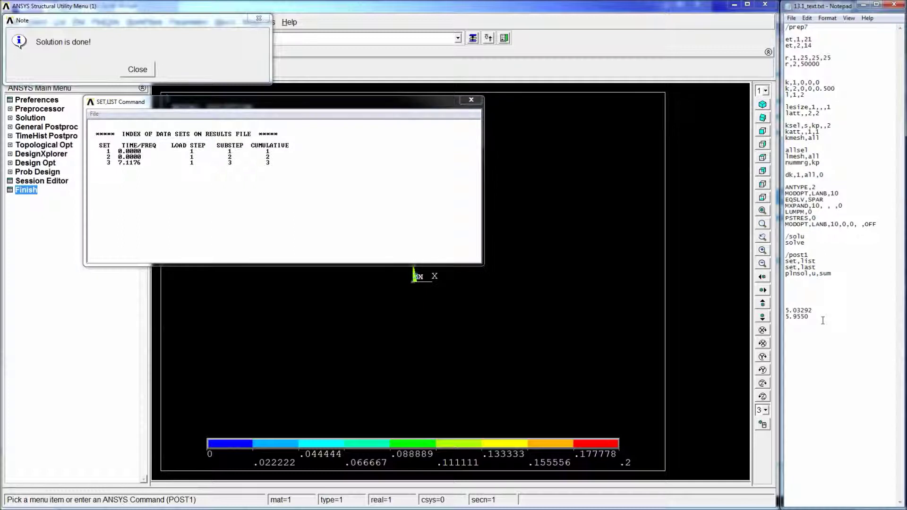
{"action": "type", "text": "176"}
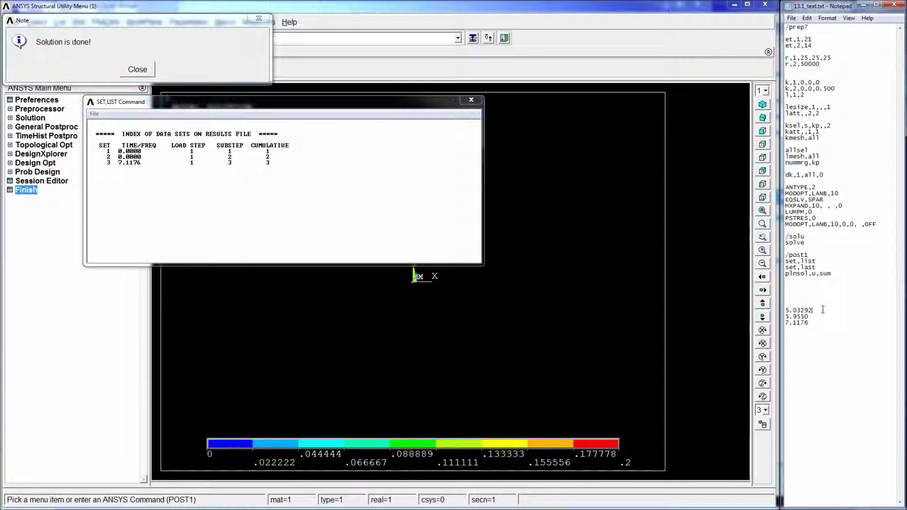
Move the set list clear of the plot and rotate the model in ANSYS to examine the last mode shape
{"action": "left_click", "coordinate": [494, 116]}
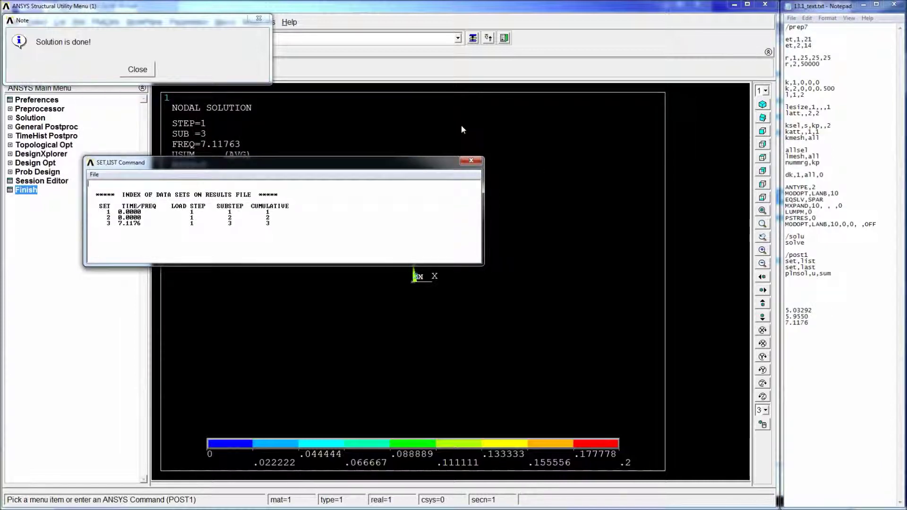
{"action": "left_click_drag", "start_coordinate": [435, 158], "coordinate": [422, 93]}
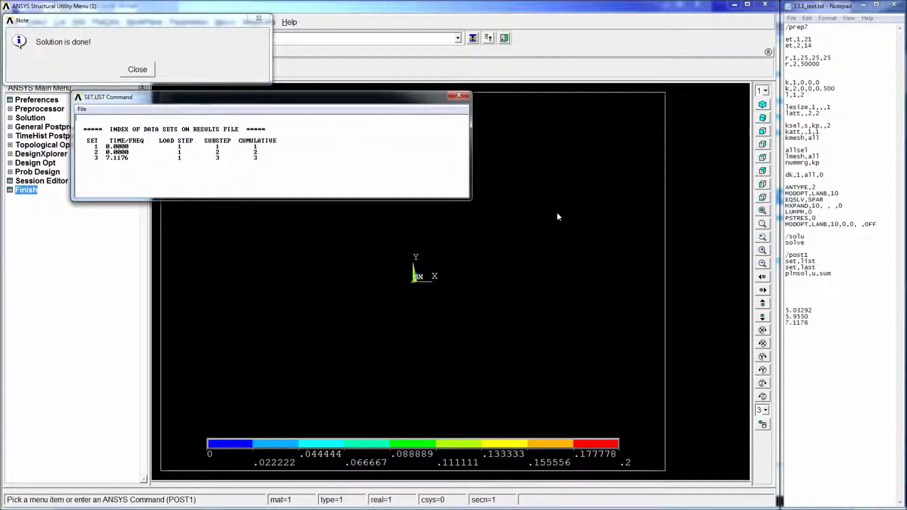
{"action": "right_click_drag", "start_coordinate": [516, 325], "coordinate": [509, 207], "text": "ctrl"}
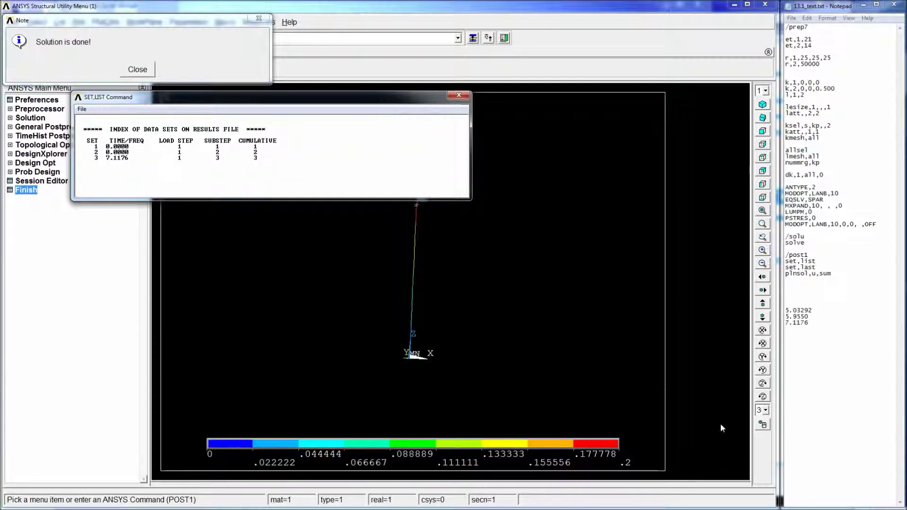
{"action": "left_click_drag", "start_coordinate": [623, 293], "coordinate": [581, 322], "text": "ctrl"}
{"action": "scroll", "coordinate": [582, 322], "scroll_direction": "down", "scroll_amount": 1}
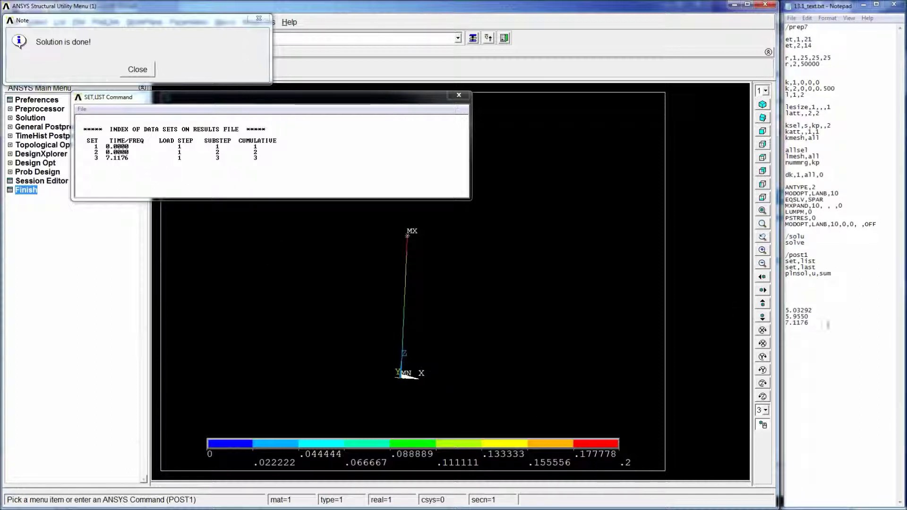
Close the solution note and set list, and compare the spring constant in the script with the recorded frequencies
{"action": "left_click", "coordinate": [848, 312]}
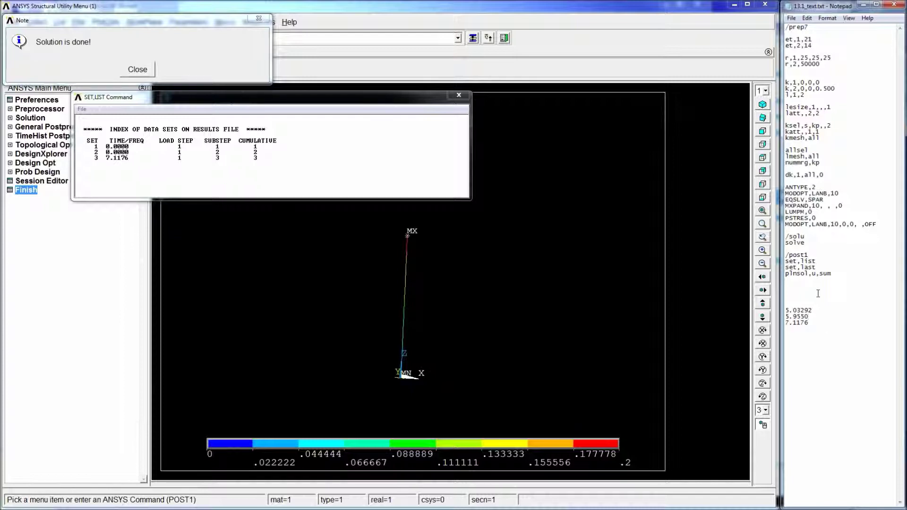
{"action": "left_click_drag", "start_coordinate": [823, 65], "coordinate": [806, 67]}
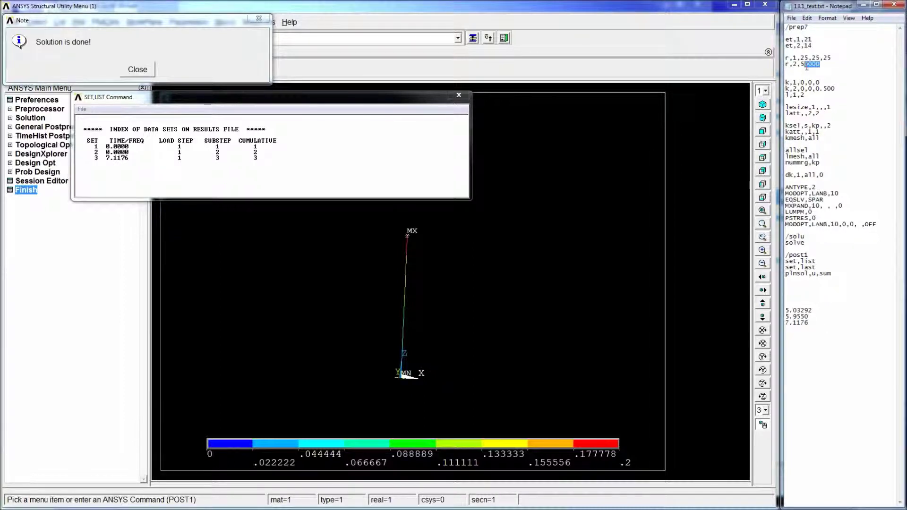
{"action": "left_click", "coordinate": [137, 70]}
{"action": "left_click", "coordinate": [459, 95]}
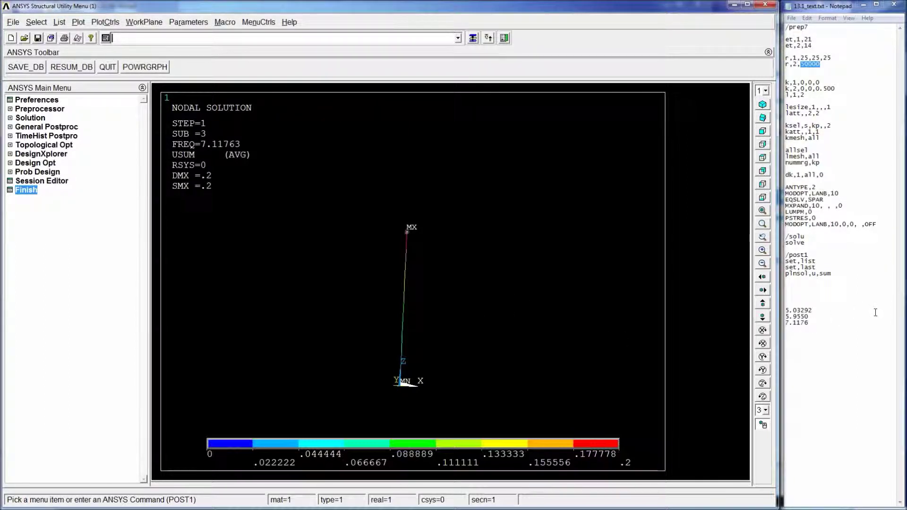
{"action": "left_click_drag", "start_coordinate": [820, 344], "coordinate": [787, 305]}
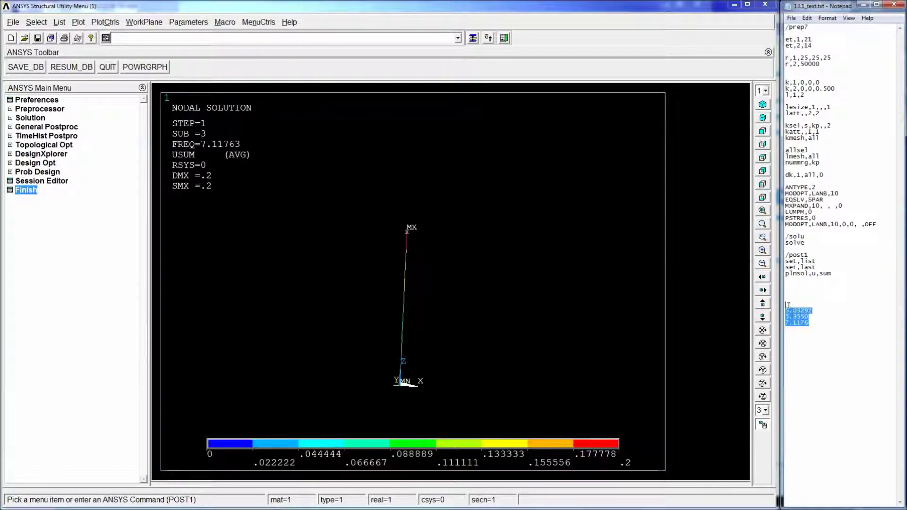
{"action": "left_click_drag", "start_coordinate": [821, 66], "coordinate": [801, 64]}
{"action": "left_click", "coordinate": [820, 94]}
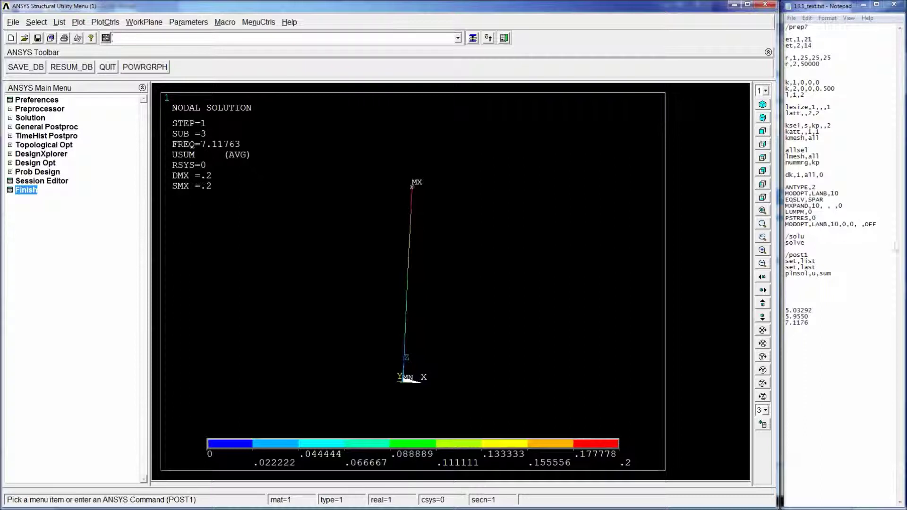
Change the spring's real constant line in the script to r,2,10000
{"action": "left_click", "coordinate": [815, 64]}
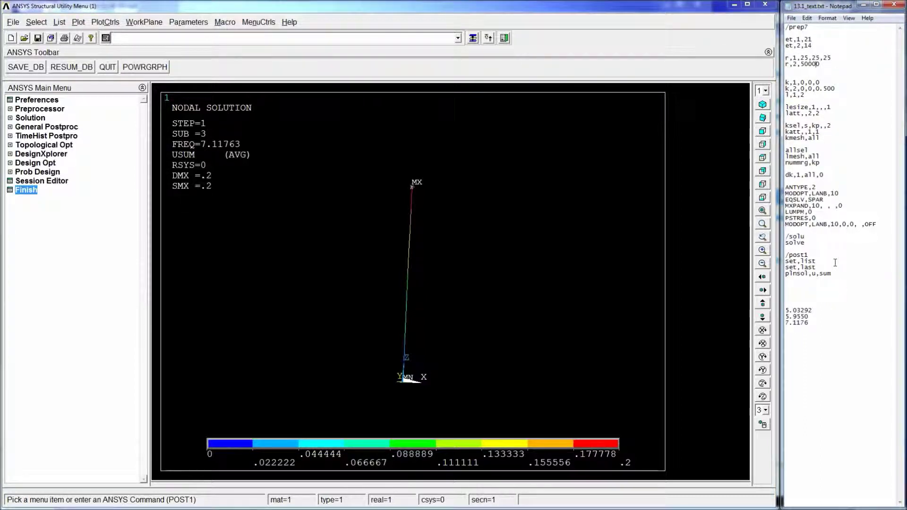
{"action": "left_click_drag", "start_coordinate": [832, 274], "coordinate": [785, 37]}
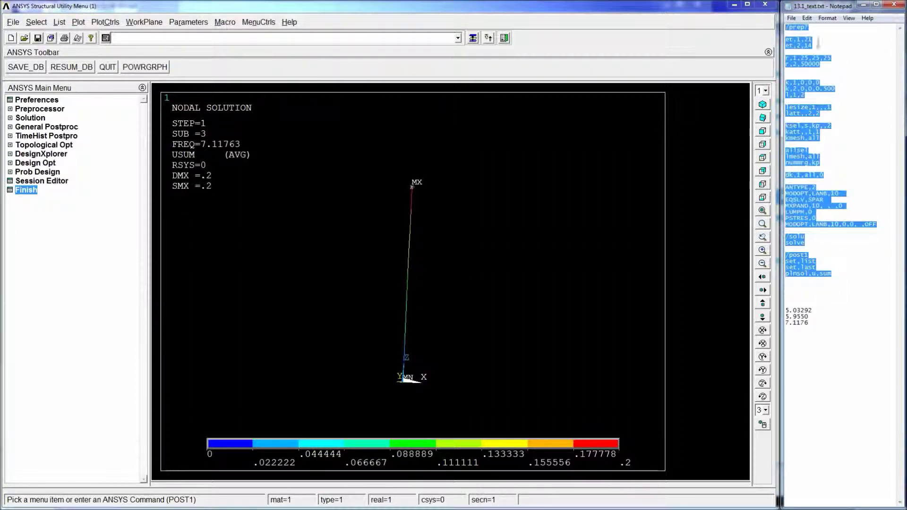
{"action": "left_click", "coordinate": [843, 71]}
{"action": "left_click", "coordinate": [804, 64]}
{"action": "key", "text": "BackSpace"}
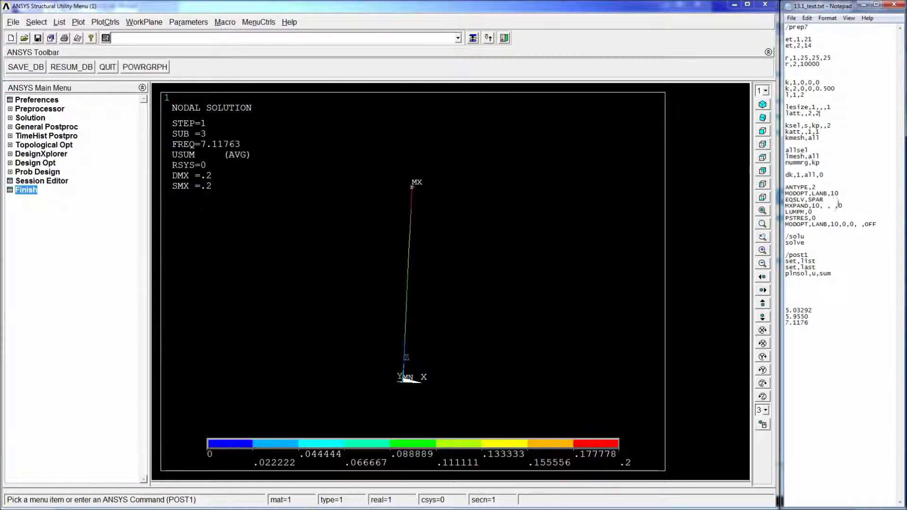
Copy the complete script with spring constant 10000, run it in ANSYS, and dismiss the messages
{"action": "left_click_drag", "start_coordinate": [832, 276], "coordinate": [785, 27]}
{"action": "key", "text": "ctrl+c"}
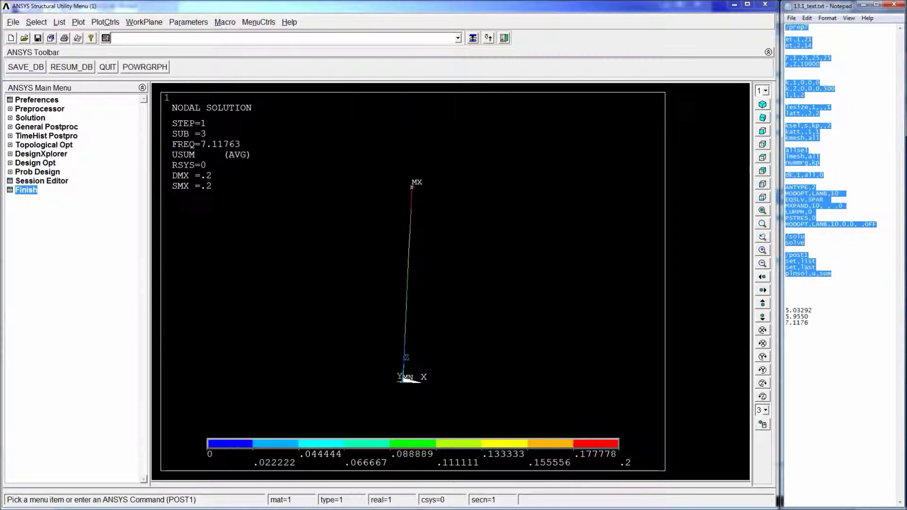
{"action": "left_click", "coordinate": [312, 37]}
{"action": "key", "text": "ctrl+v"}
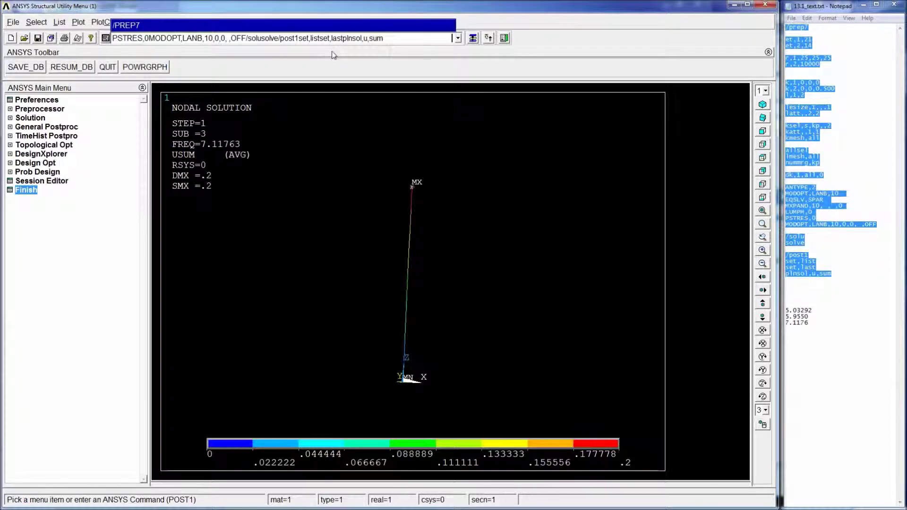
{"action": "key", "text": "Return"}
{"action": "left_click", "coordinate": [136, 66]}
{"action": "left_click", "coordinate": [135, 66]}
{"action": "left_click", "coordinate": [138, 69]}
{"action": "left_click", "coordinate": [136, 66]}
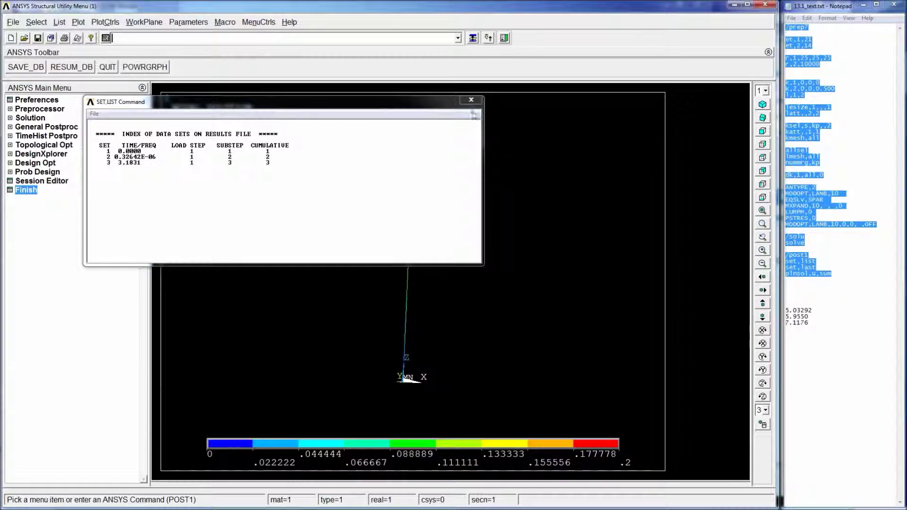
Close the set list, run the copied script again, dismiss the solution note, and enlarge the new set list
{"action": "left_click", "coordinate": [471, 100]}
{"action": "key", "text": "ctrl+v"}
{"action": "key", "text": "Return"}
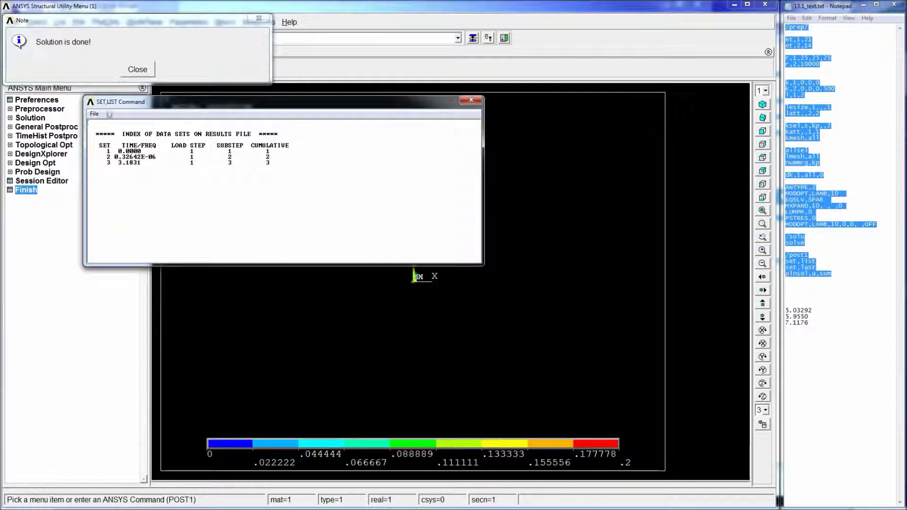
{"action": "left_click", "coordinate": [137, 69]}
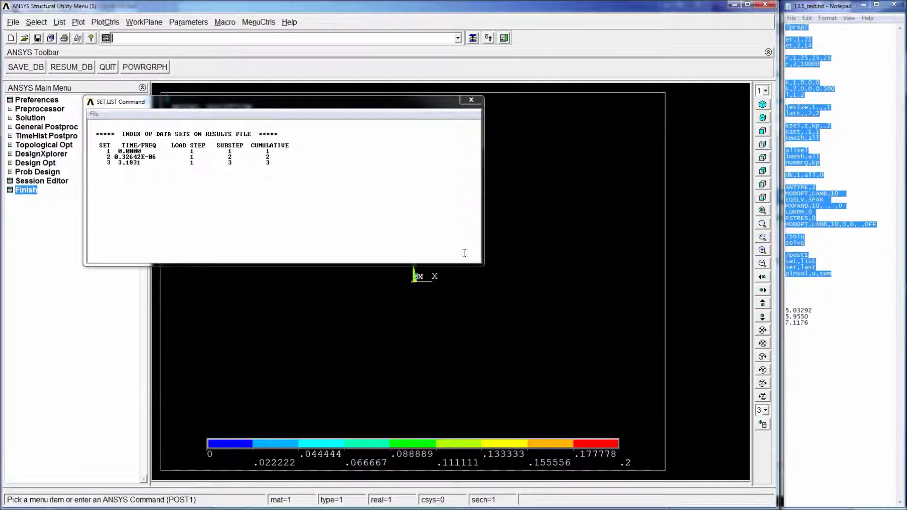
{"action": "left_click_drag", "start_coordinate": [482, 265], "coordinate": [555, 311]}
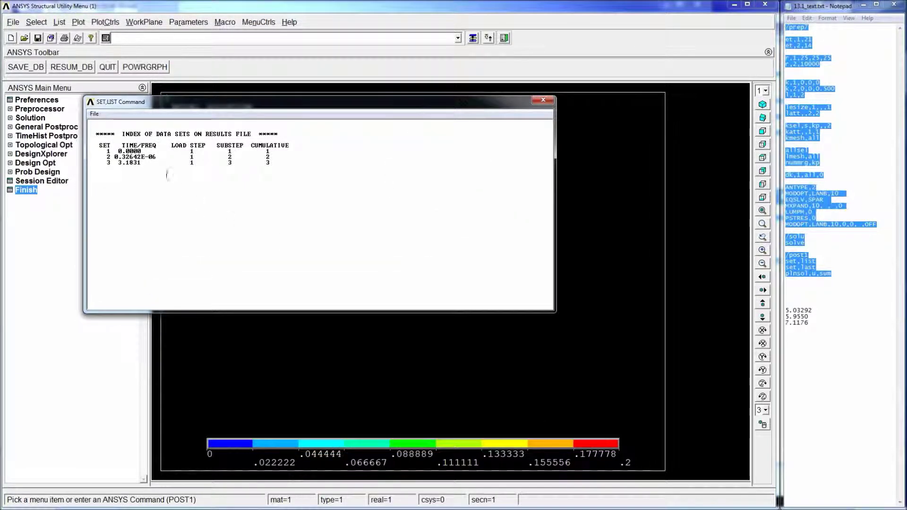
Label the recorded frequencies in Notepad with 25000, 35000 and 50000, add the line 3.1831 10000, and close the set list in ANSYS
{"action": "left_click", "coordinate": [829, 298]}
{"action": "left_click", "coordinate": [820, 318]}
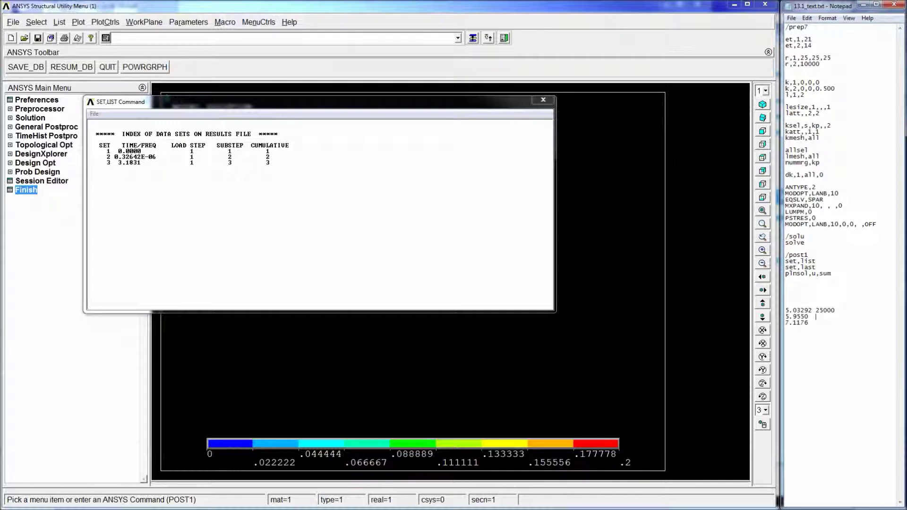
{"action": "type", "text": "35000 7.1176\t50000 3.1831  10000"}
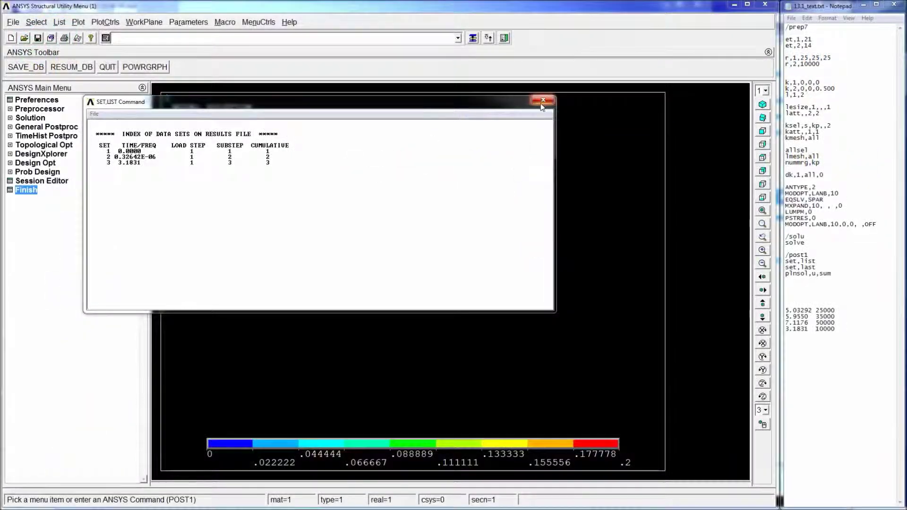
{"action": "left_click", "coordinate": [540, 104]}
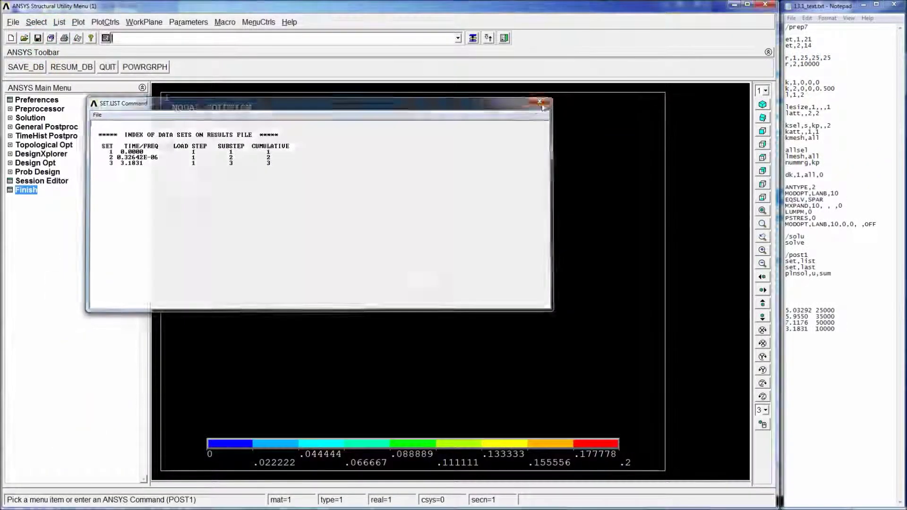